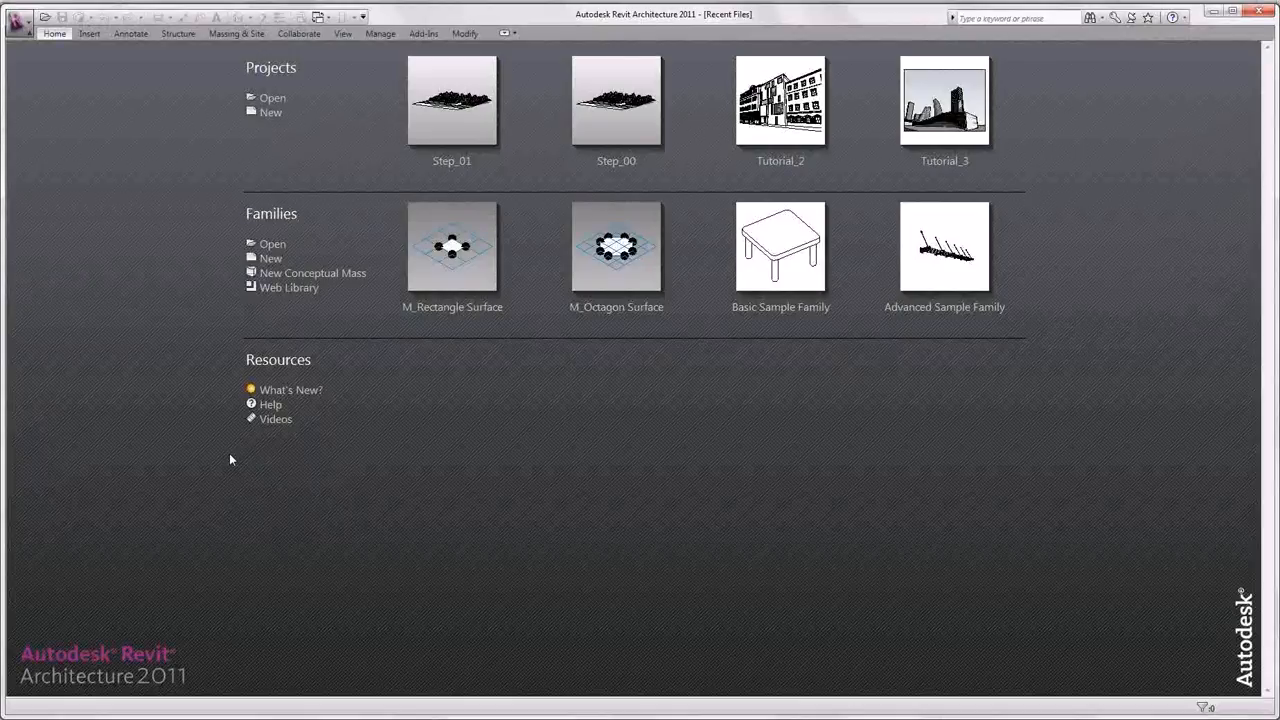
# - Open the Step_02 project and dock the Properties palette on the right side of the window
pyautogui.click(270, 98)
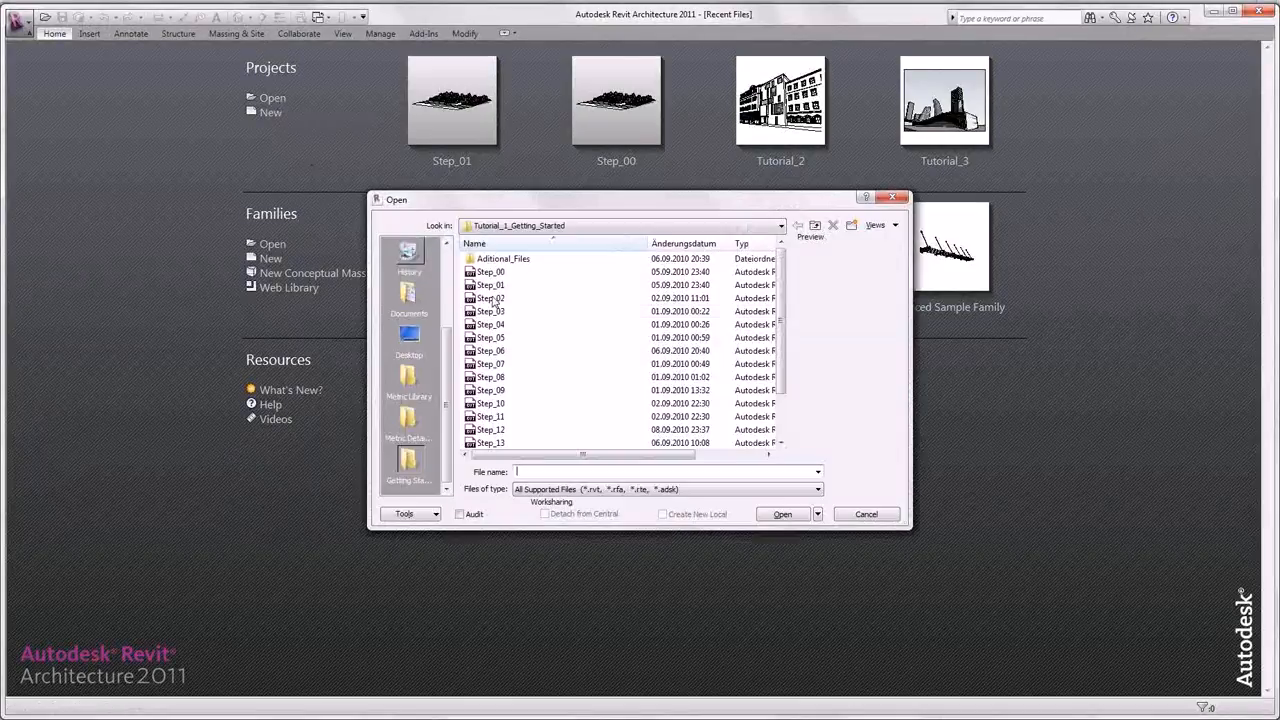
pyautogui.click(508, 298)
pyautogui.click(782, 514)
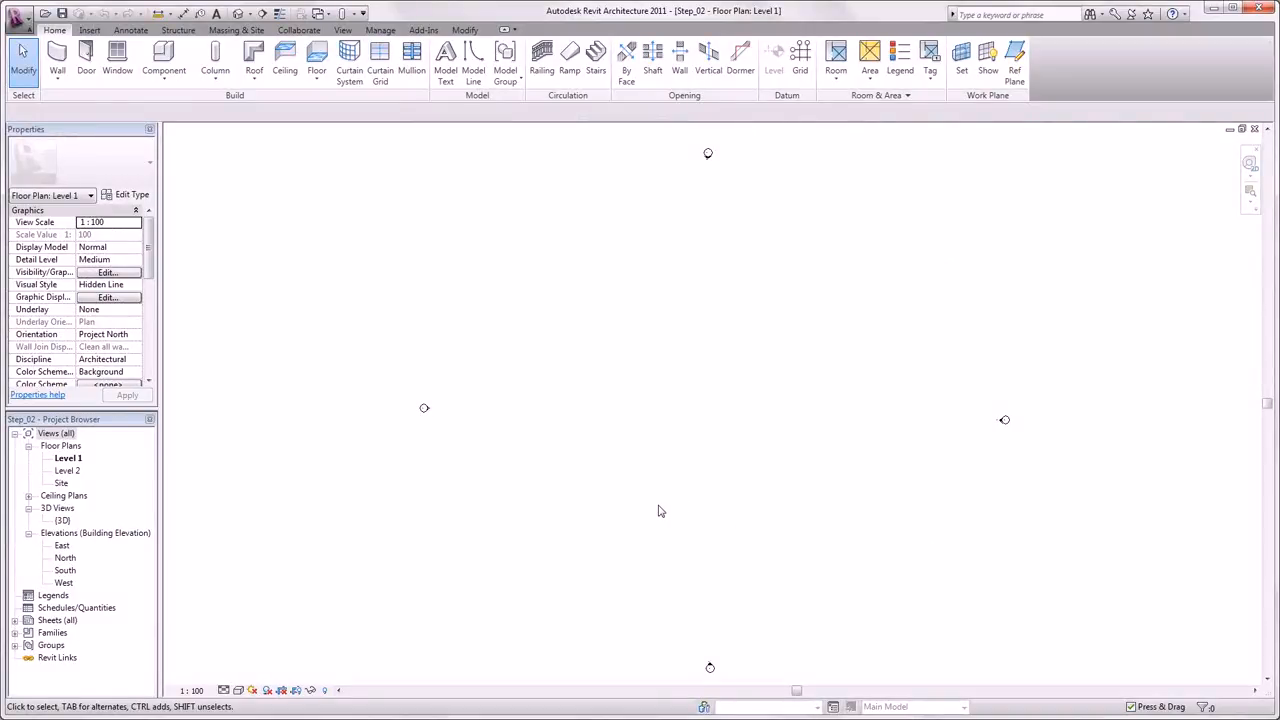
pyautogui.moveTo(115, 130); pyautogui.dragTo(1190, 142)
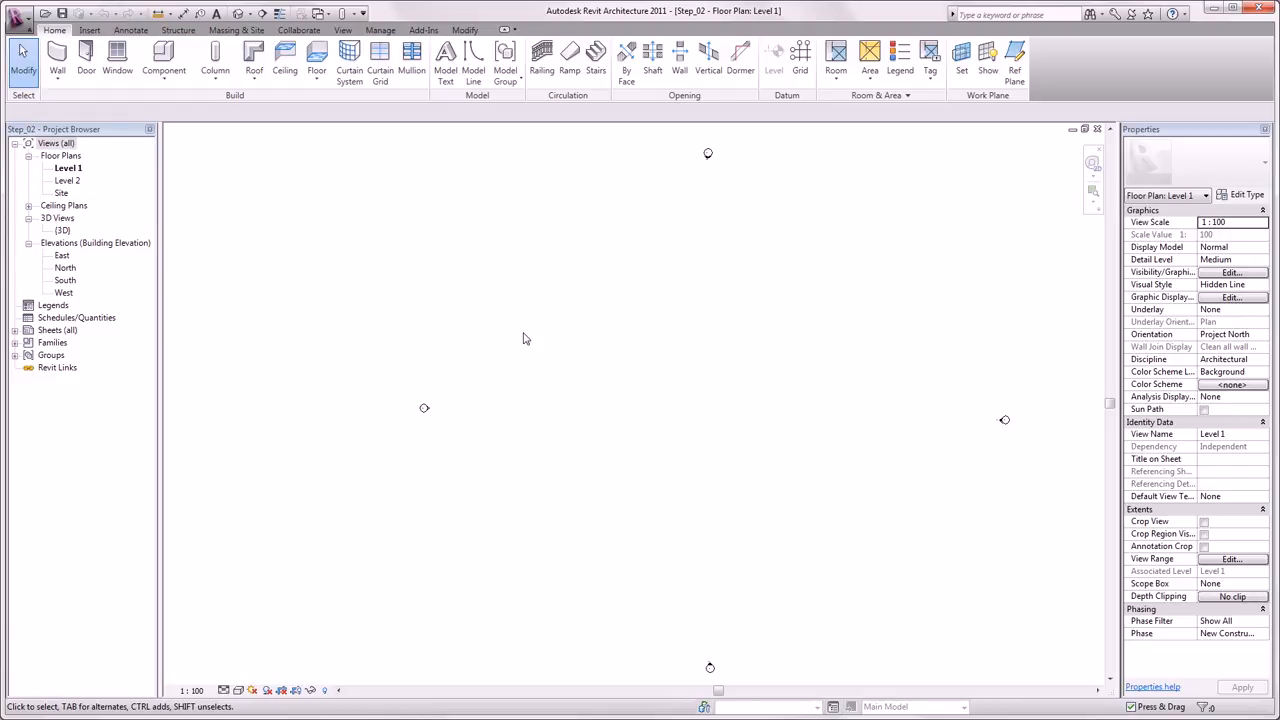
# - Draw a vertical grid line on the Level 1 floor plan with the Grid tool
pyautogui.click(800, 68)
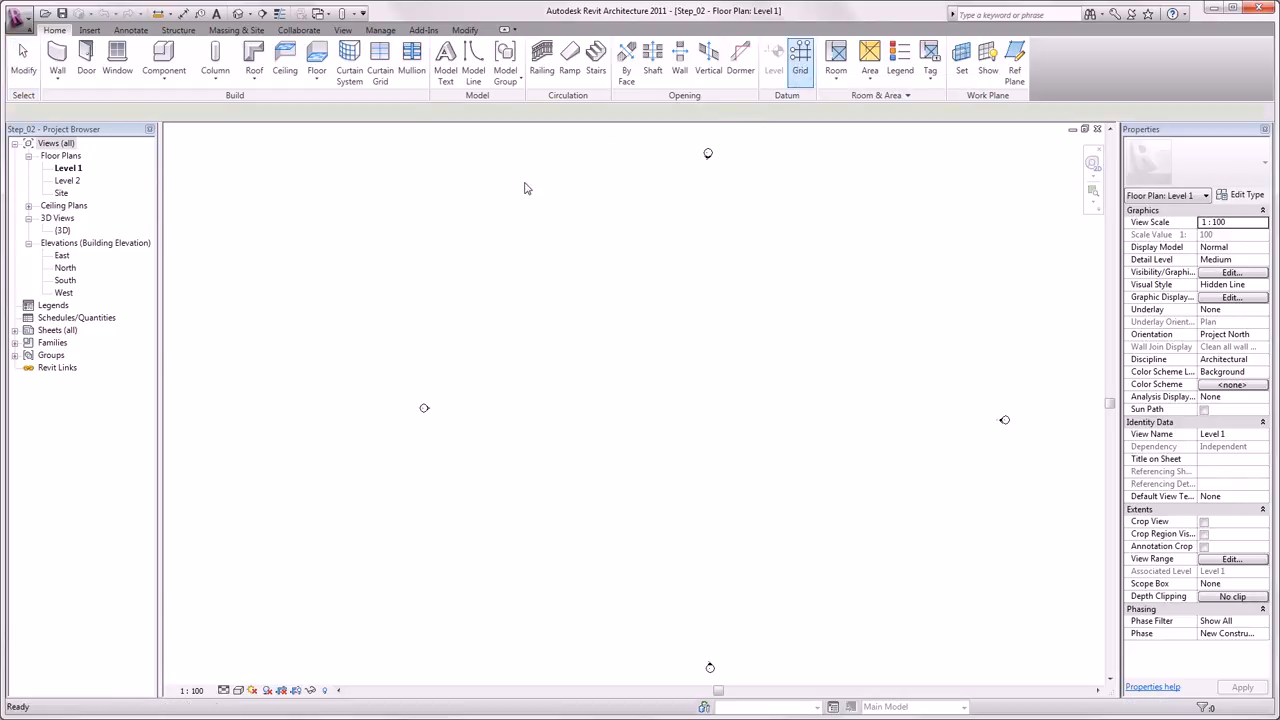
pyautogui.click(477, 211)
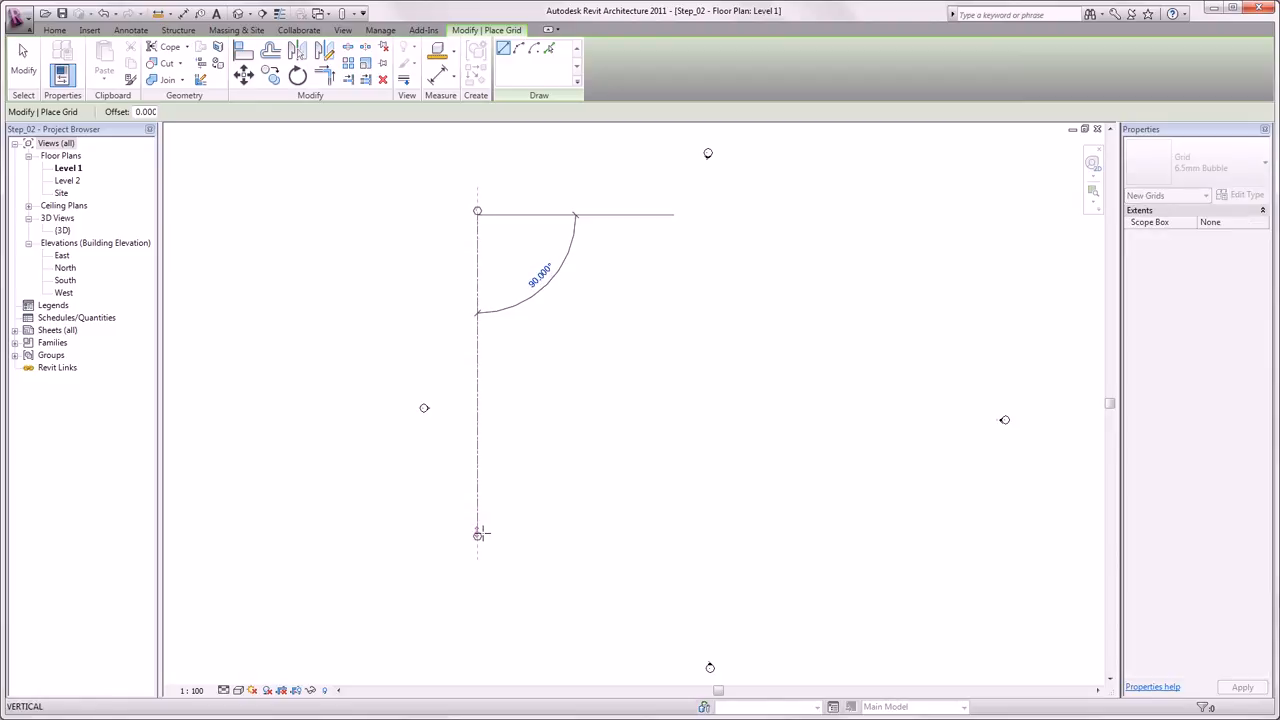
pyautogui.click(478, 596)
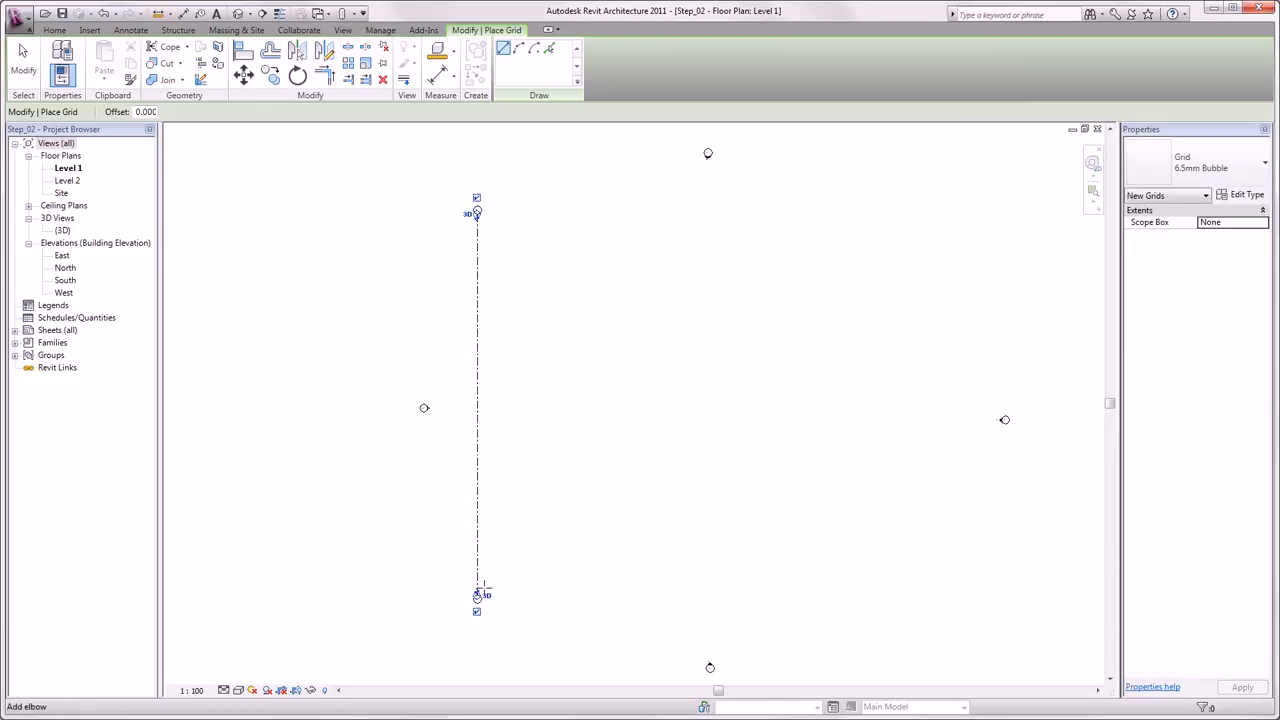
pyautogui.press('Escape')
pyautogui.press('Escape')
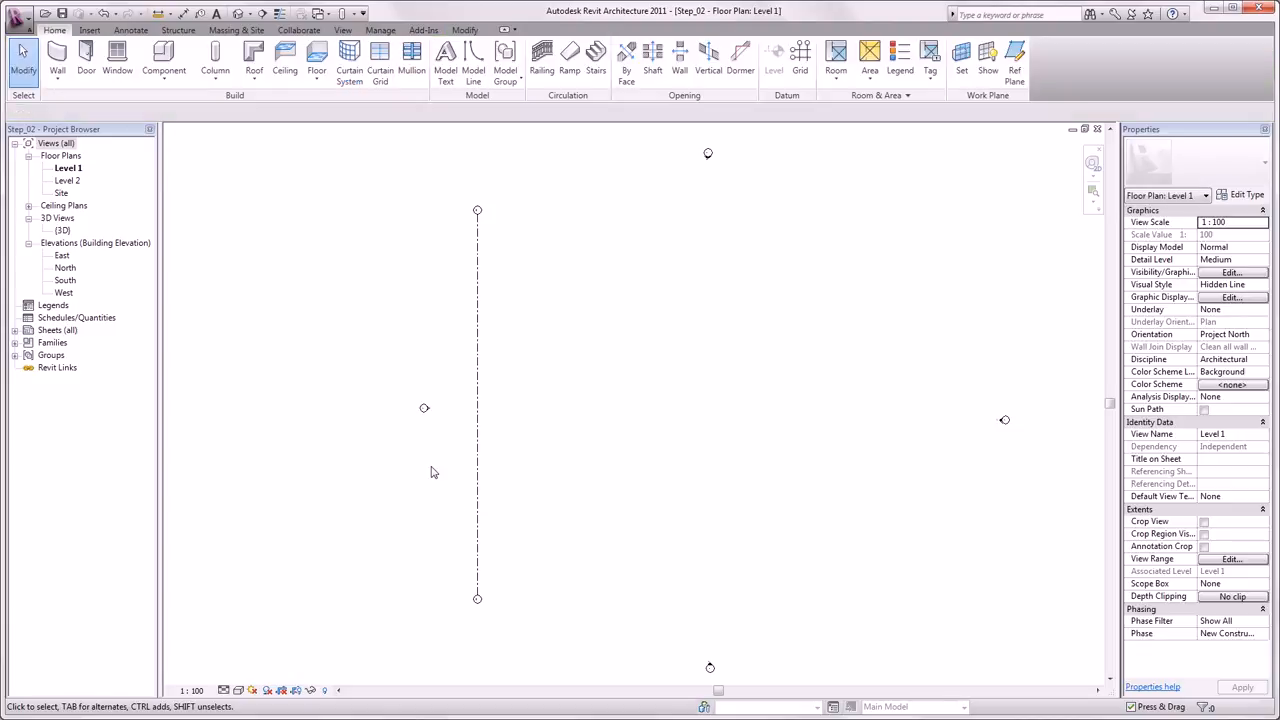
# - Copy grid line 1 about 3 m to the right to create a second vertical grid
pyautogui.click(477, 458)
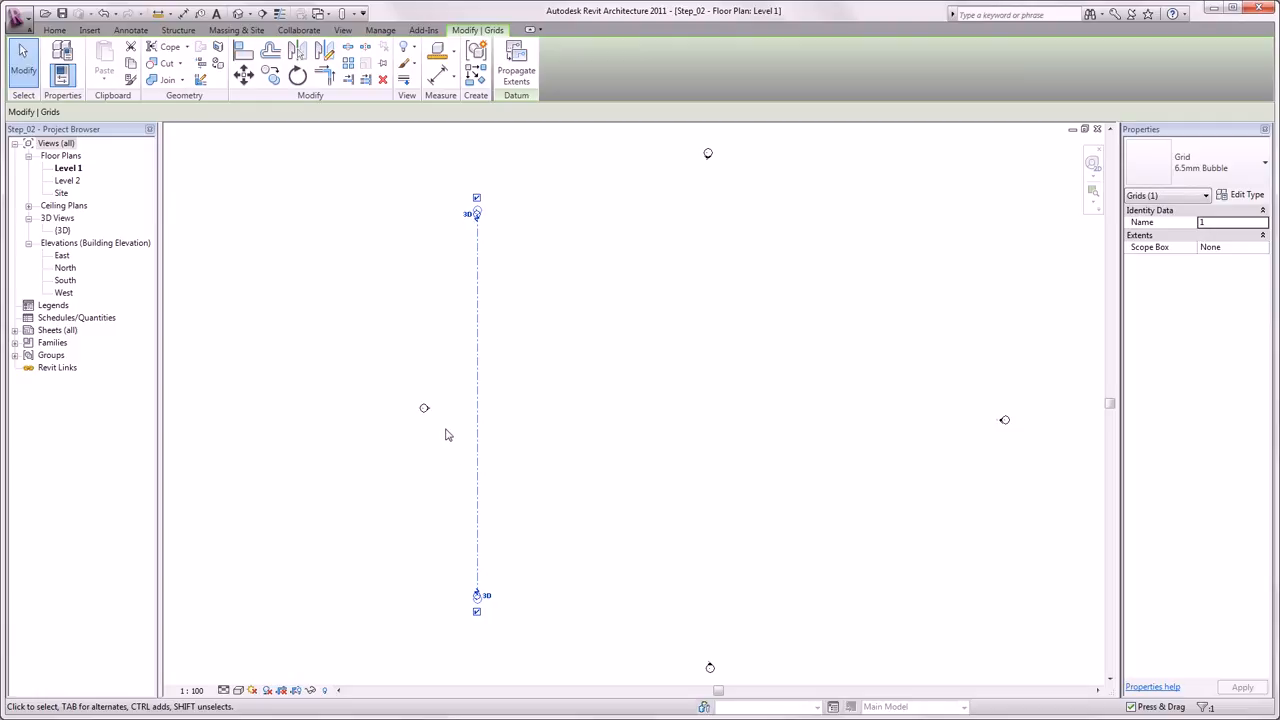
pyautogui.click(280, 84)
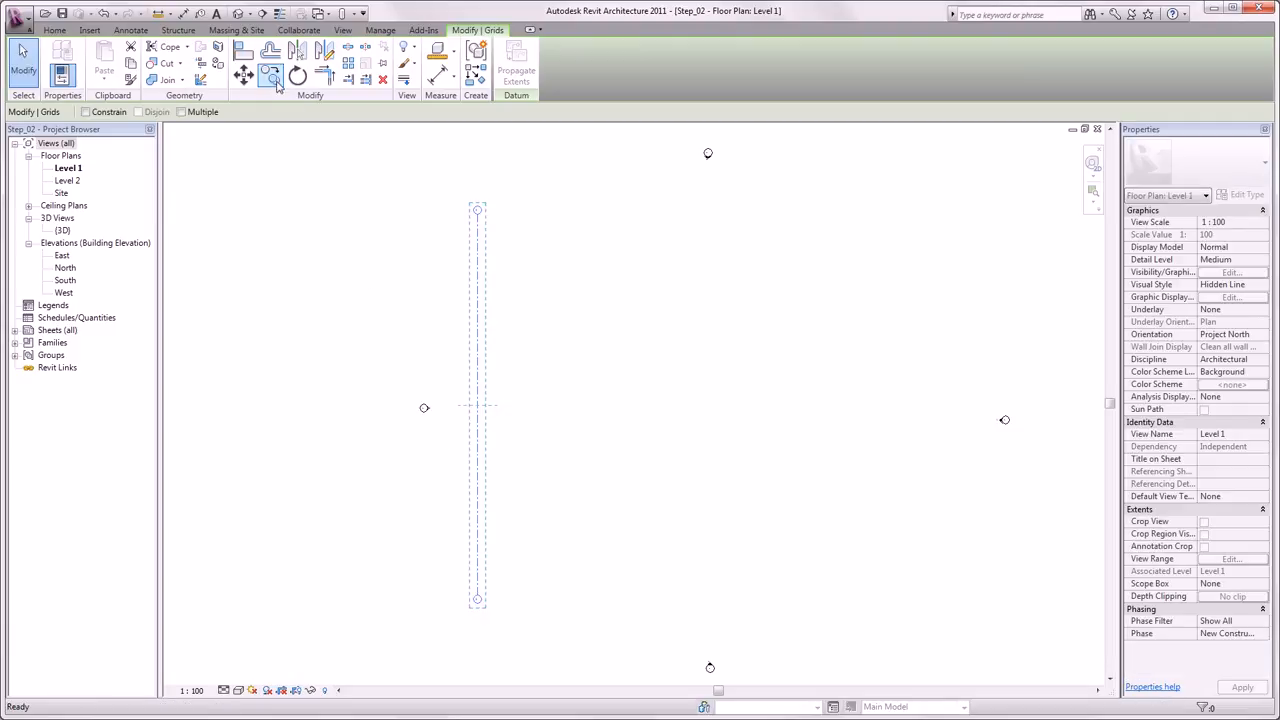
pyautogui.click(479, 238)
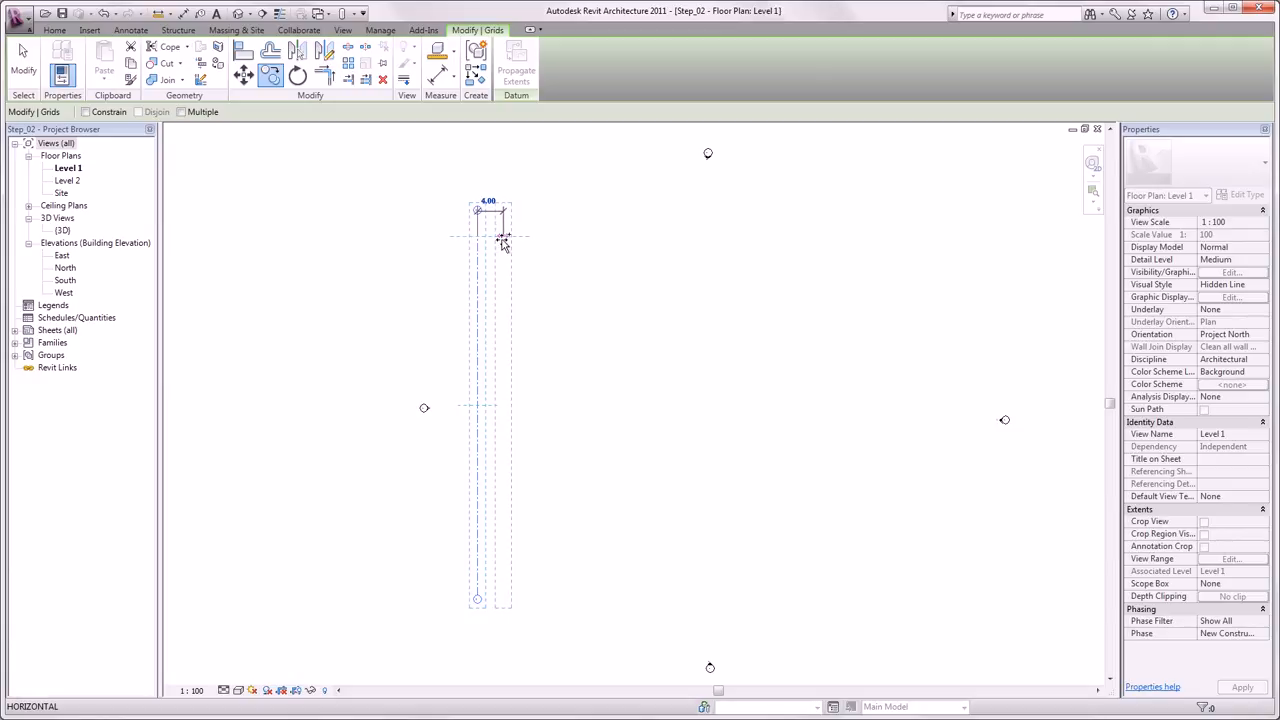
pyautogui.click(500, 243)
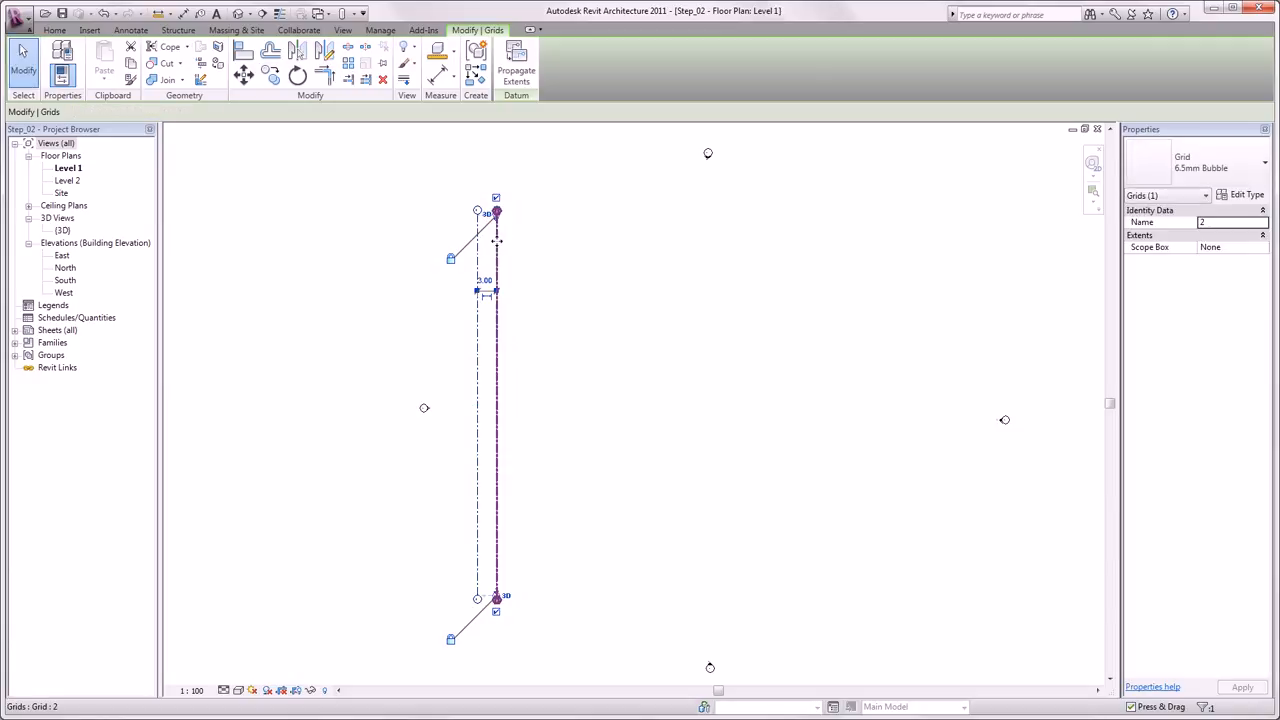
pyautogui.click(440, 275)
# - Array grid 2 to the right as 5 ungrouped instances spaced 10 m apart
pyautogui.scroll(5, 478, 212)
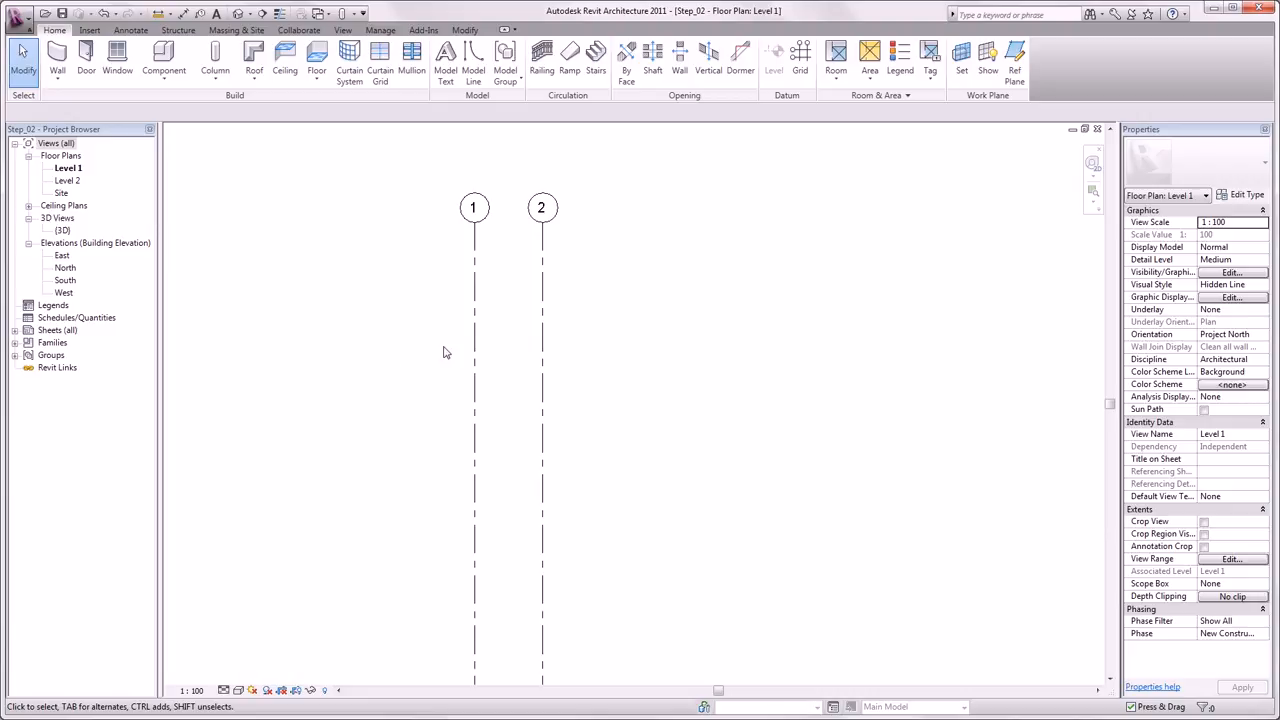
pyautogui.click(542, 340)
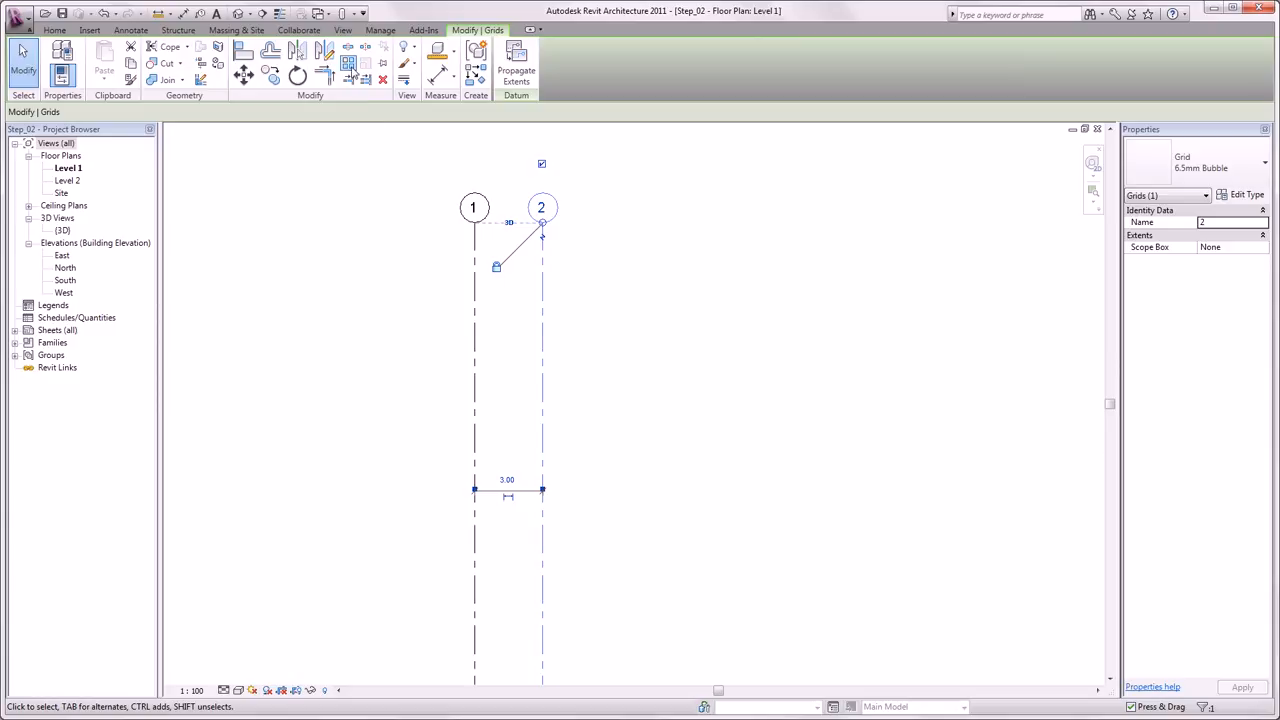
pyautogui.click(349, 65)
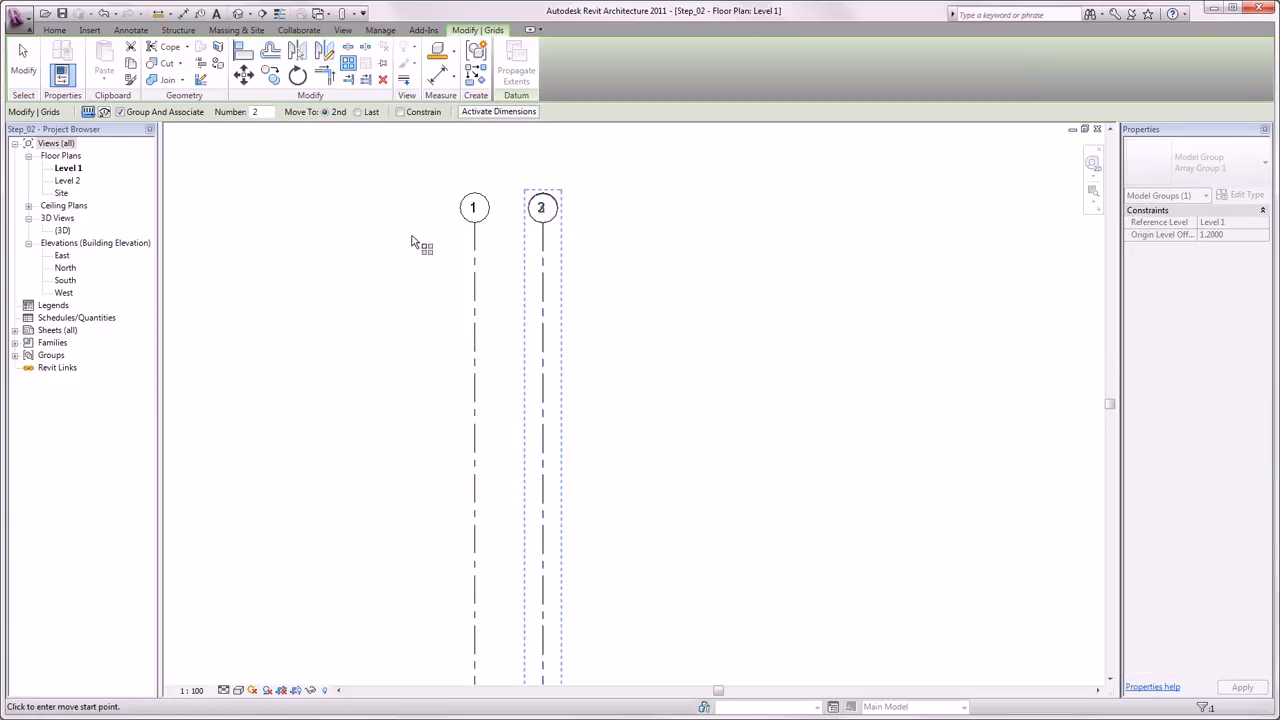
pyautogui.click(121, 112)
pyautogui.click(261, 112)
pyautogui.write('5')
pyautogui.click(543, 205)
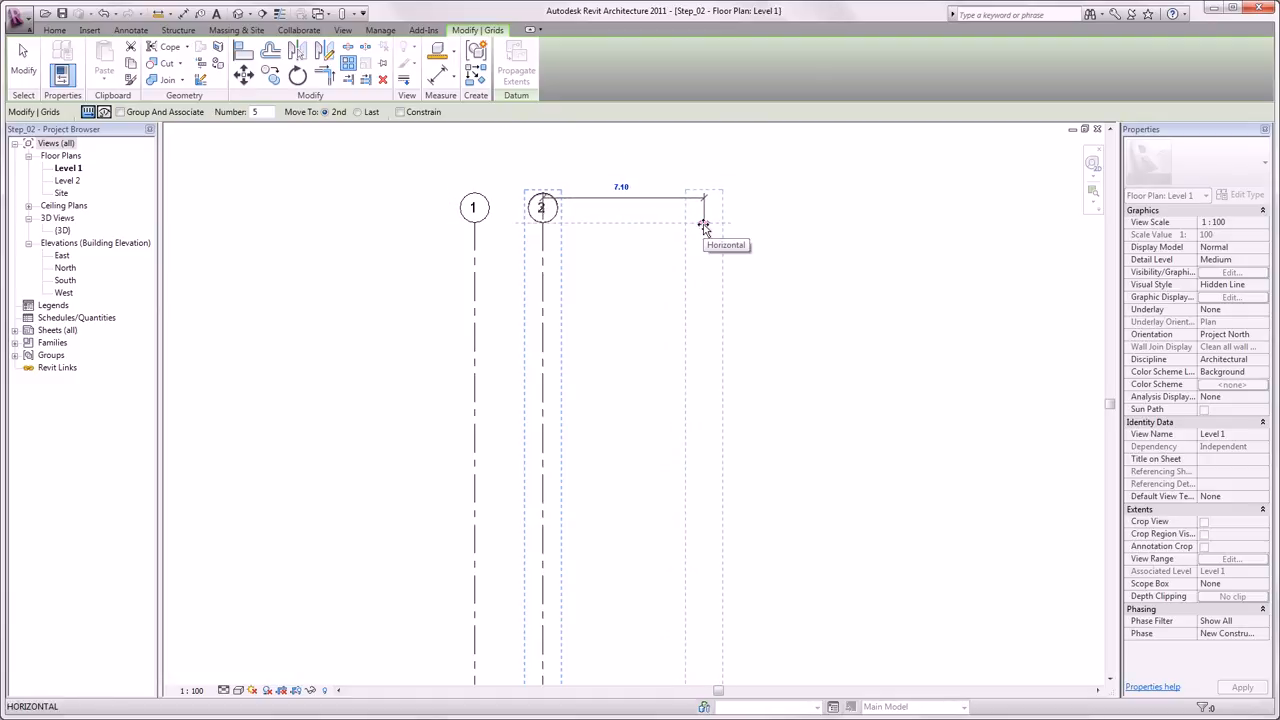
pyautogui.write('10')
pyautogui.press('Return')
pyautogui.scroll(-5, 689, 247)
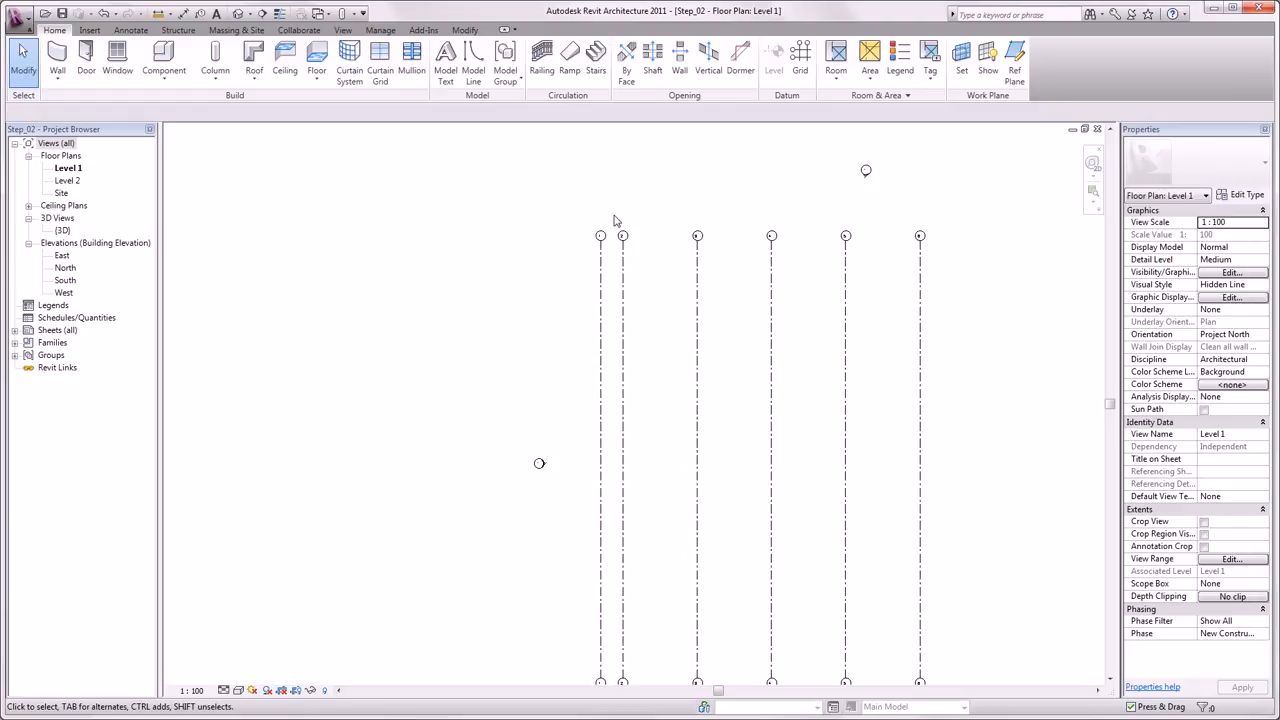
# - Draw a horizontal grid line across the top of the vertical grids with the Grid tool
pyautogui.click(800, 72)
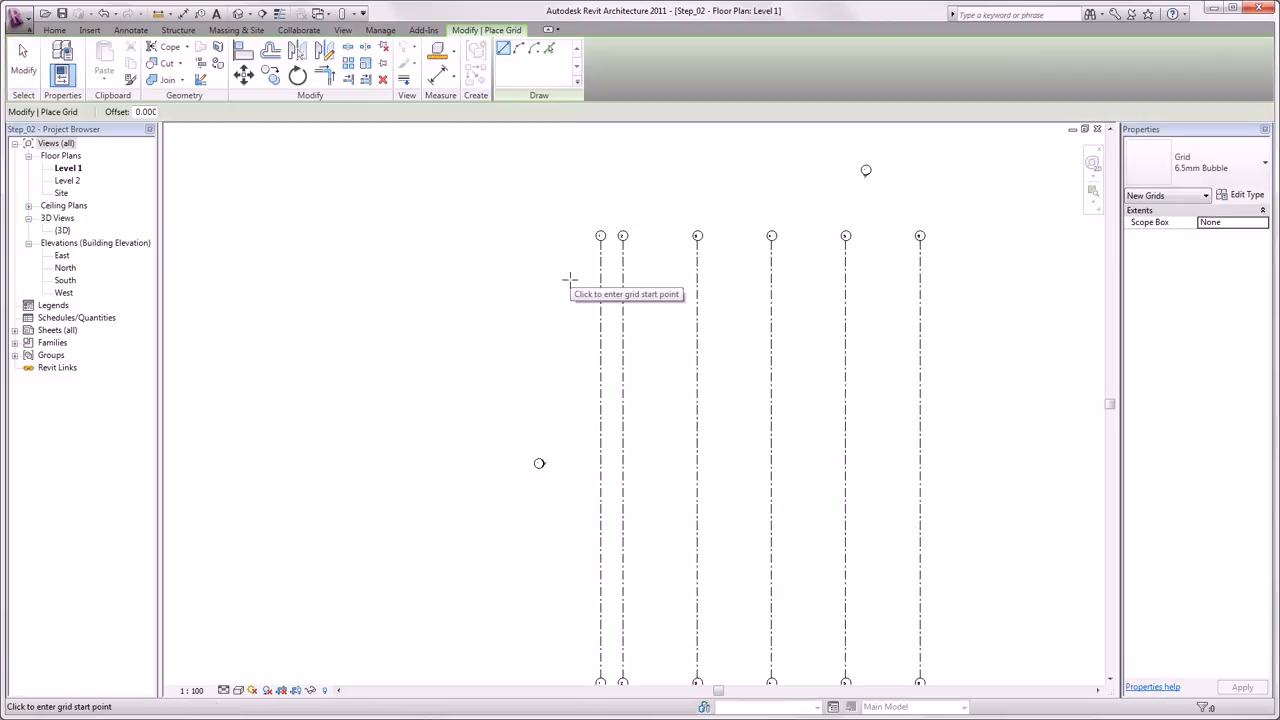
pyautogui.click(566, 296)
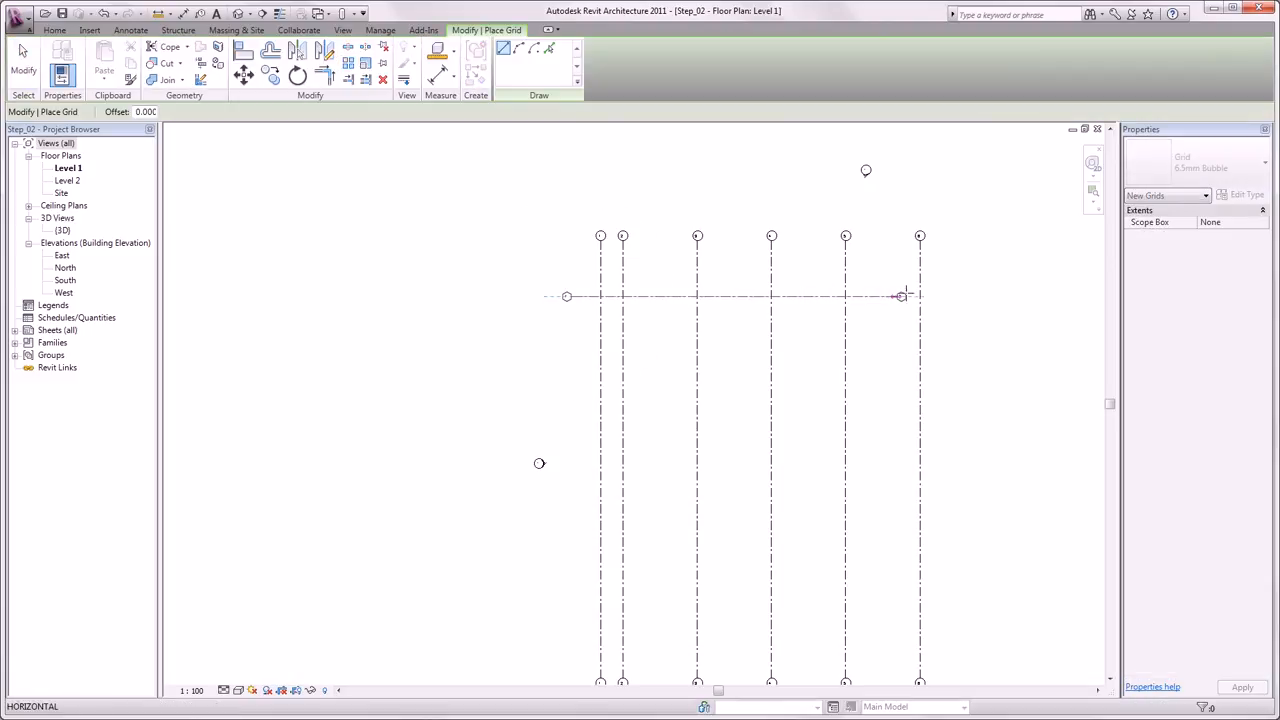
pyautogui.click(973, 296)
pyautogui.press('Escape')
pyautogui.press('Escape')
# - Rename the horizontal grid's bubble to A
pyautogui.scroll(2, 564, 314)
pyautogui.scroll(2, 588, 278)
pyautogui.scroll(2, 582, 280)
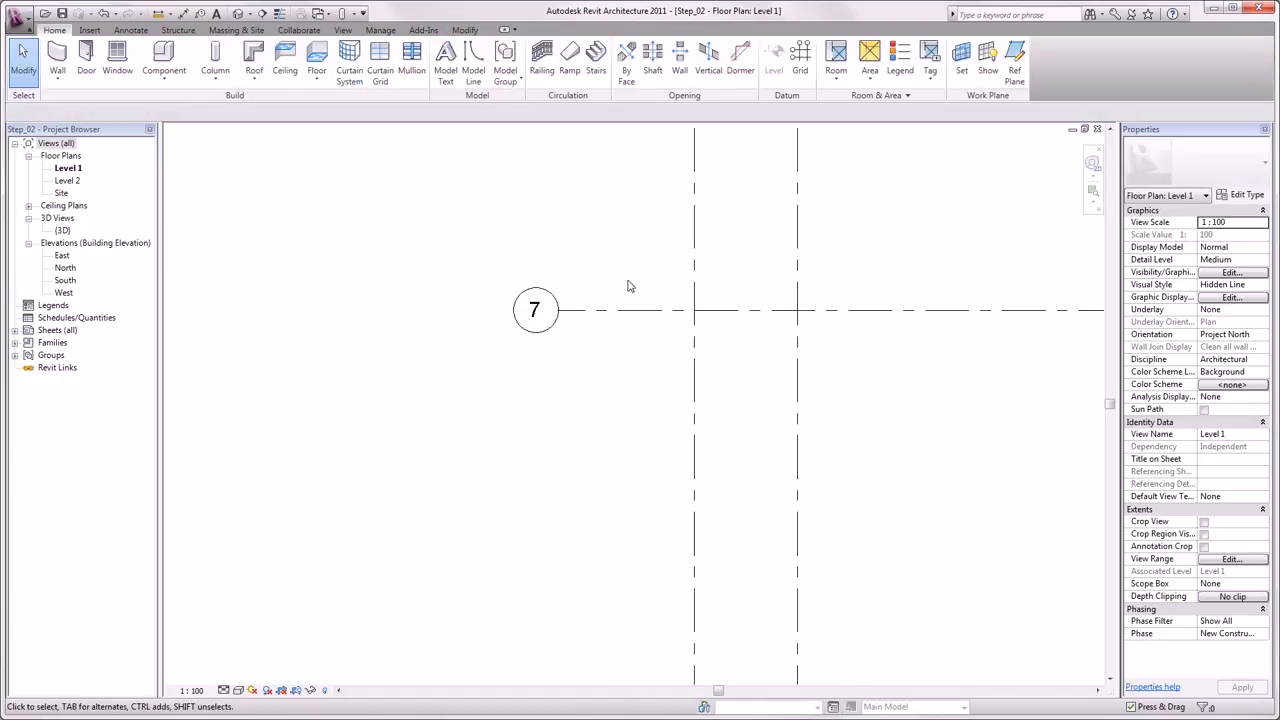
pyautogui.doubleClick(537, 312)
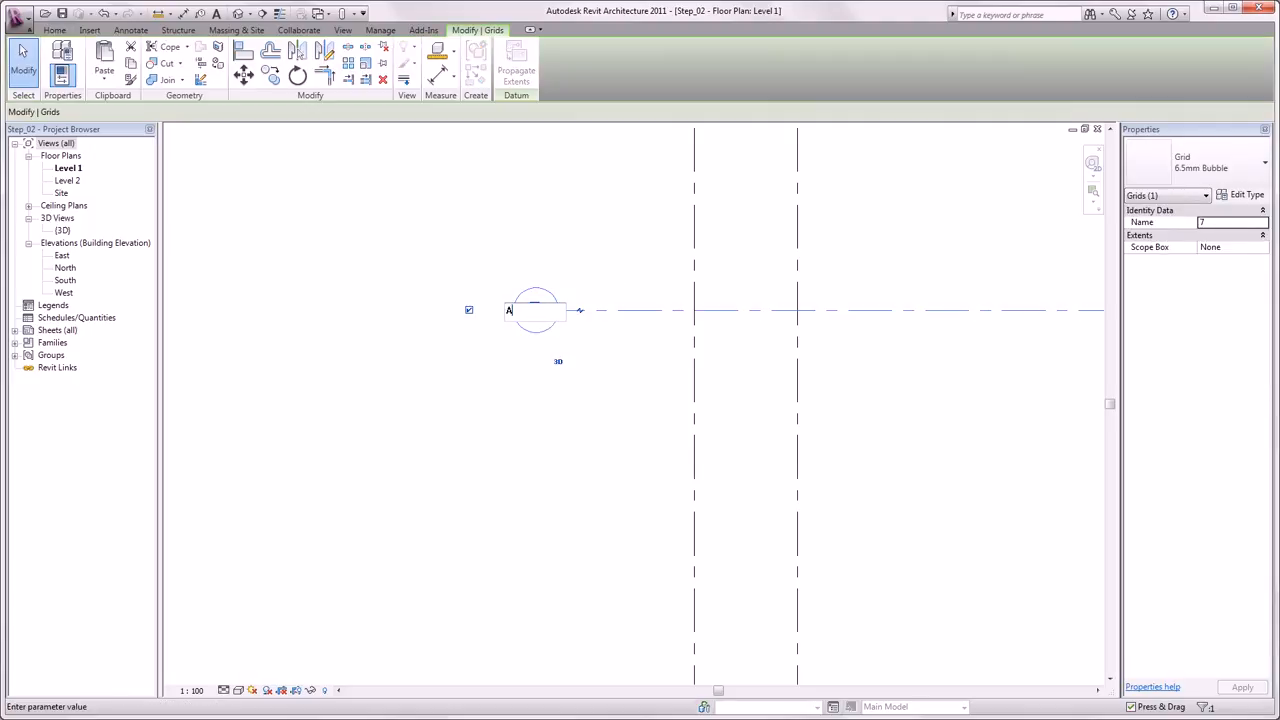
pyautogui.click(616, 248)
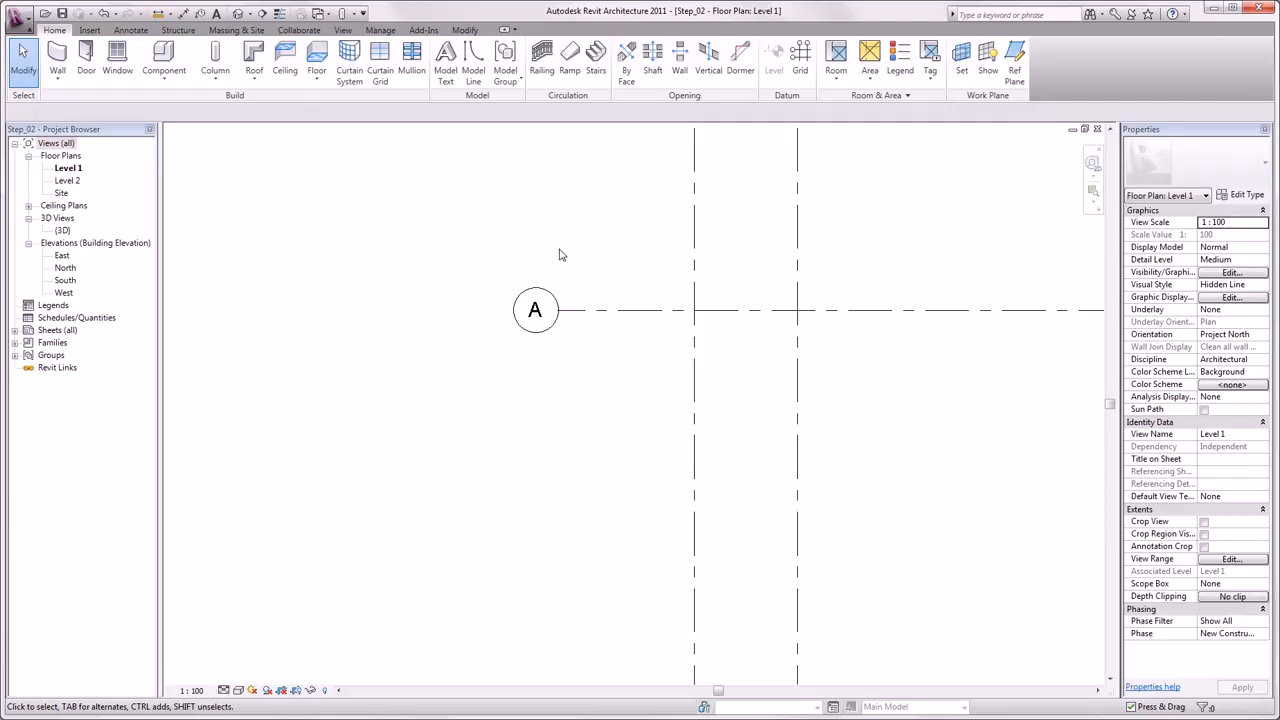
# - Array grid A downward as 5 ungrouped instances spaced 10 m apart
pyautogui.click(579, 312)
pyautogui.click(348, 64)
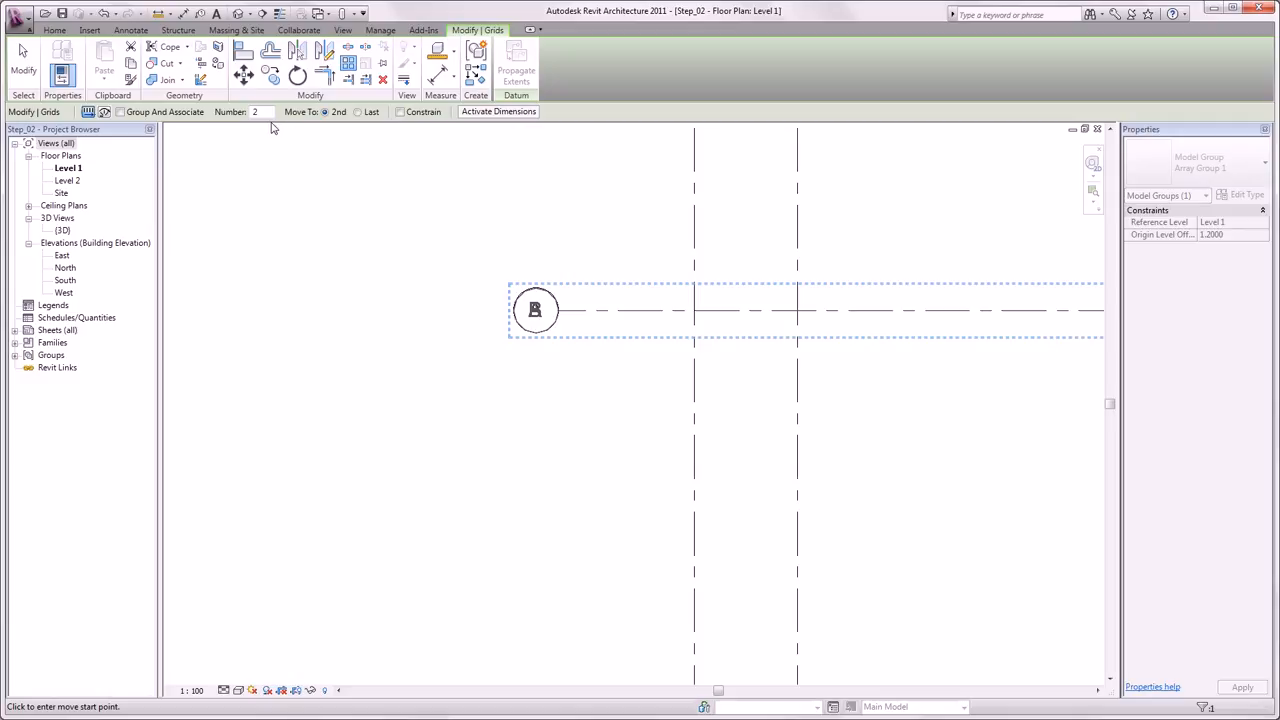
pyautogui.doubleClick(256, 112)
pyautogui.write('5')
pyautogui.click(561, 313)
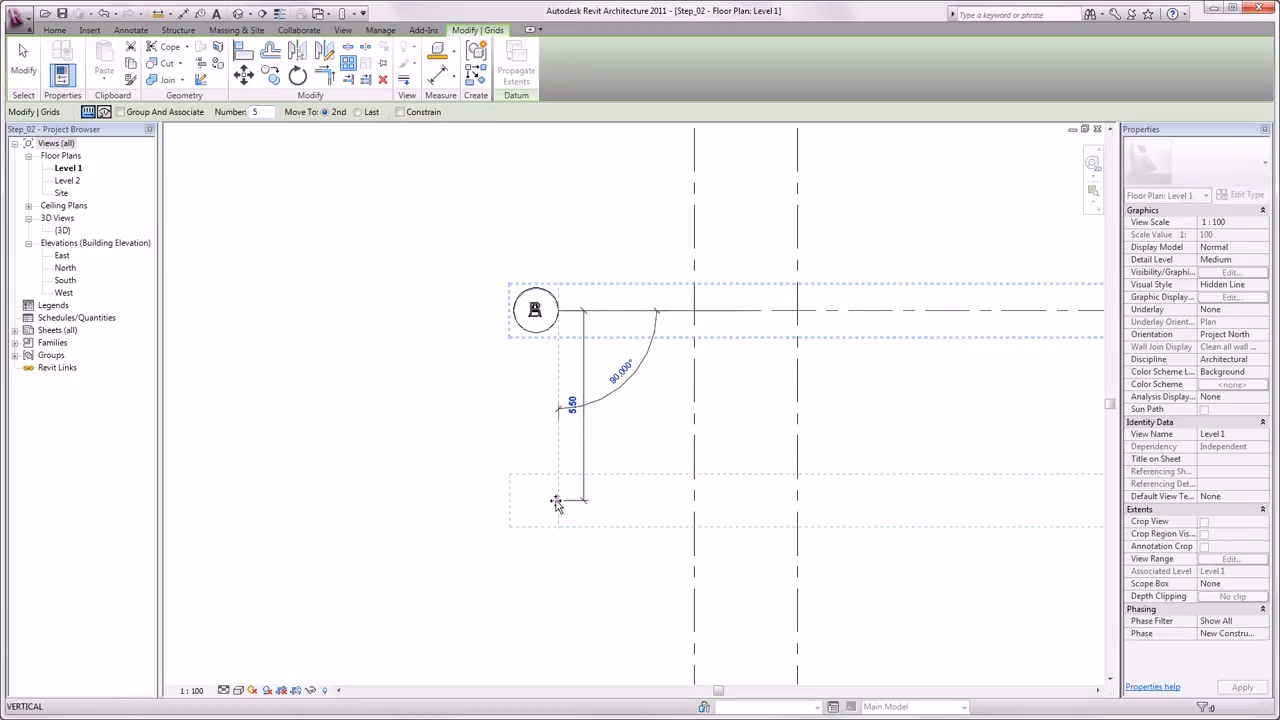
pyautogui.write('10')
pyautogui.press('Return')
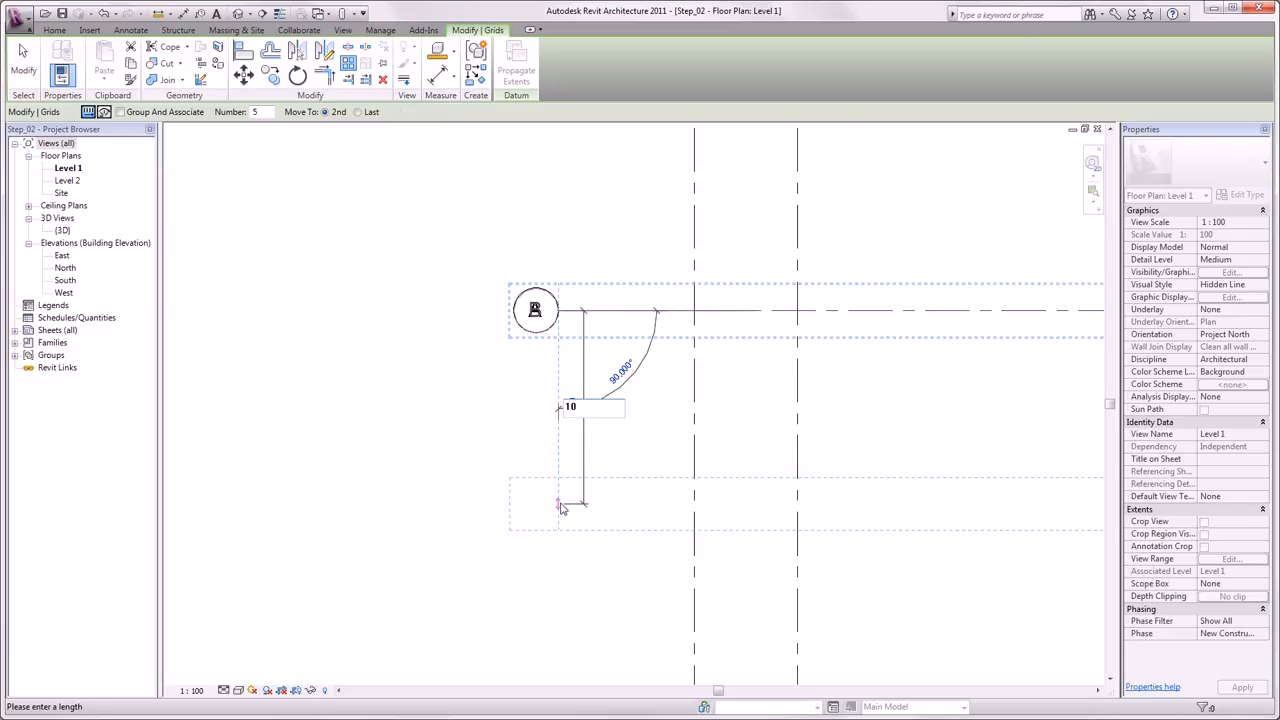
pyautogui.scroll(-3, 561, 509)
pyautogui.moveTo(554, 508); pyautogui.dragTo(473, 303, button='middle')
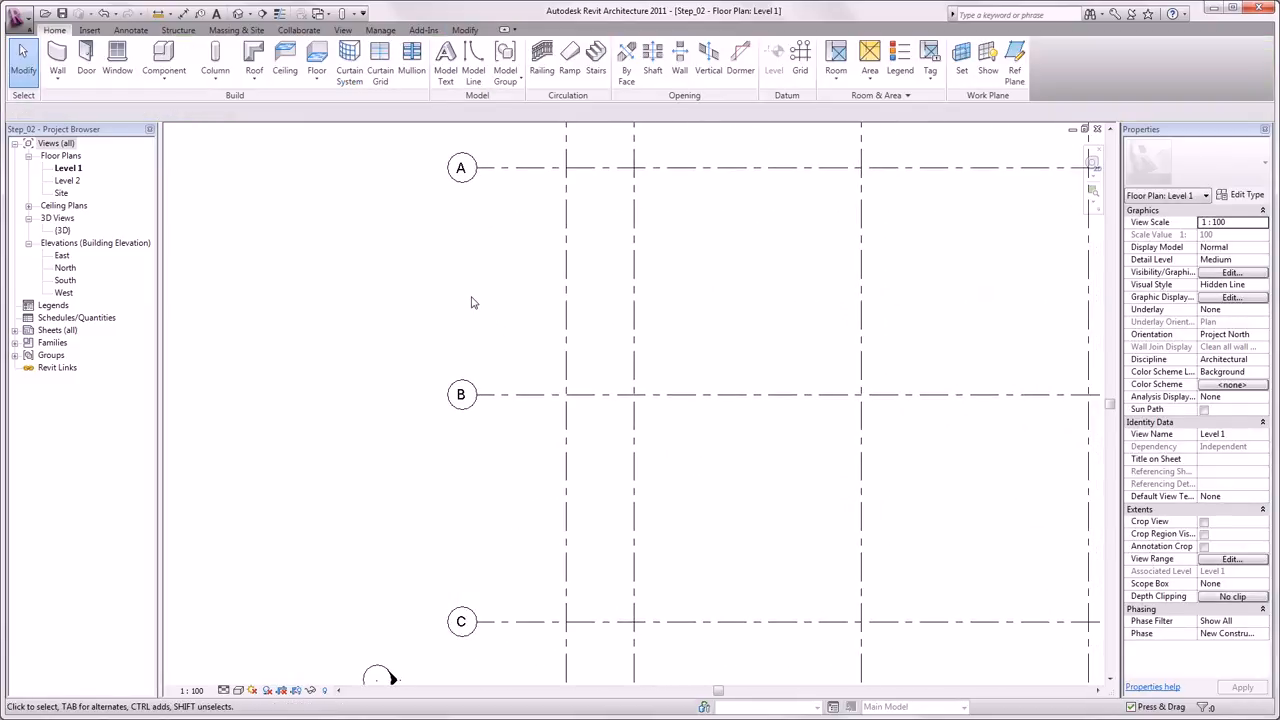
pyautogui.scroll(-4, 473, 303)
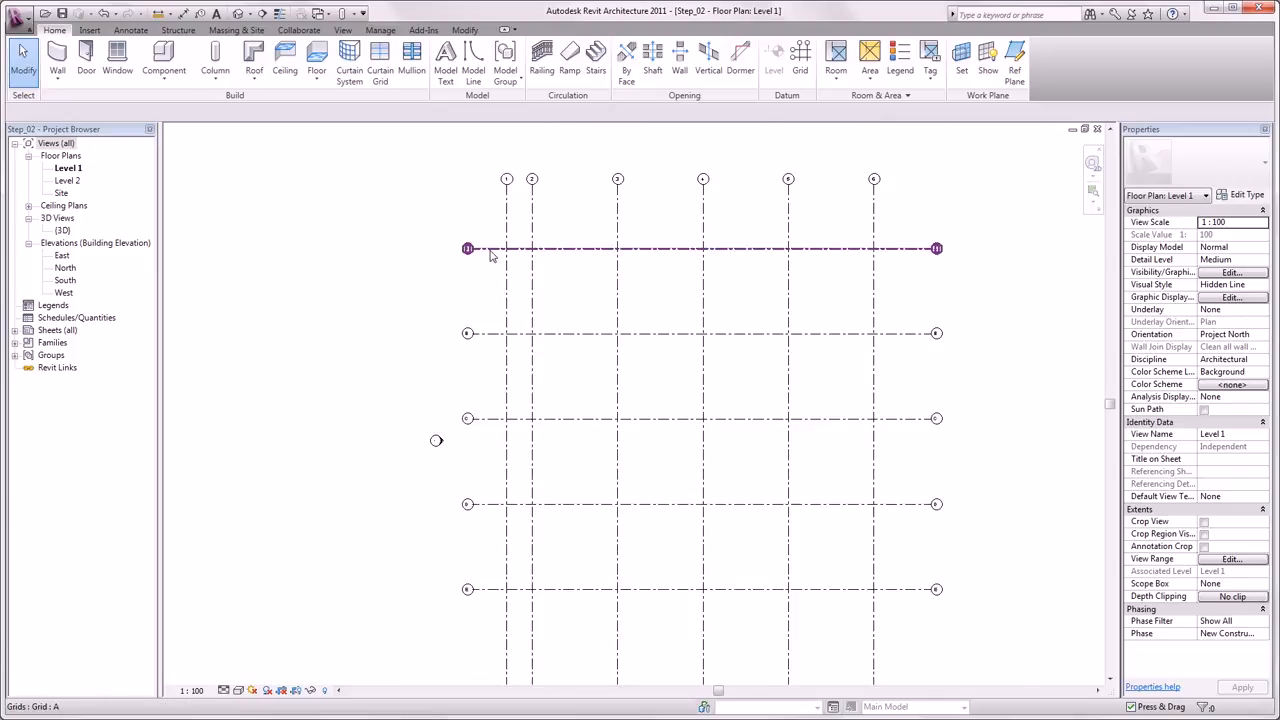
# - Move grid A so it sits 3 m from grid B
pyautogui.click(489, 251)
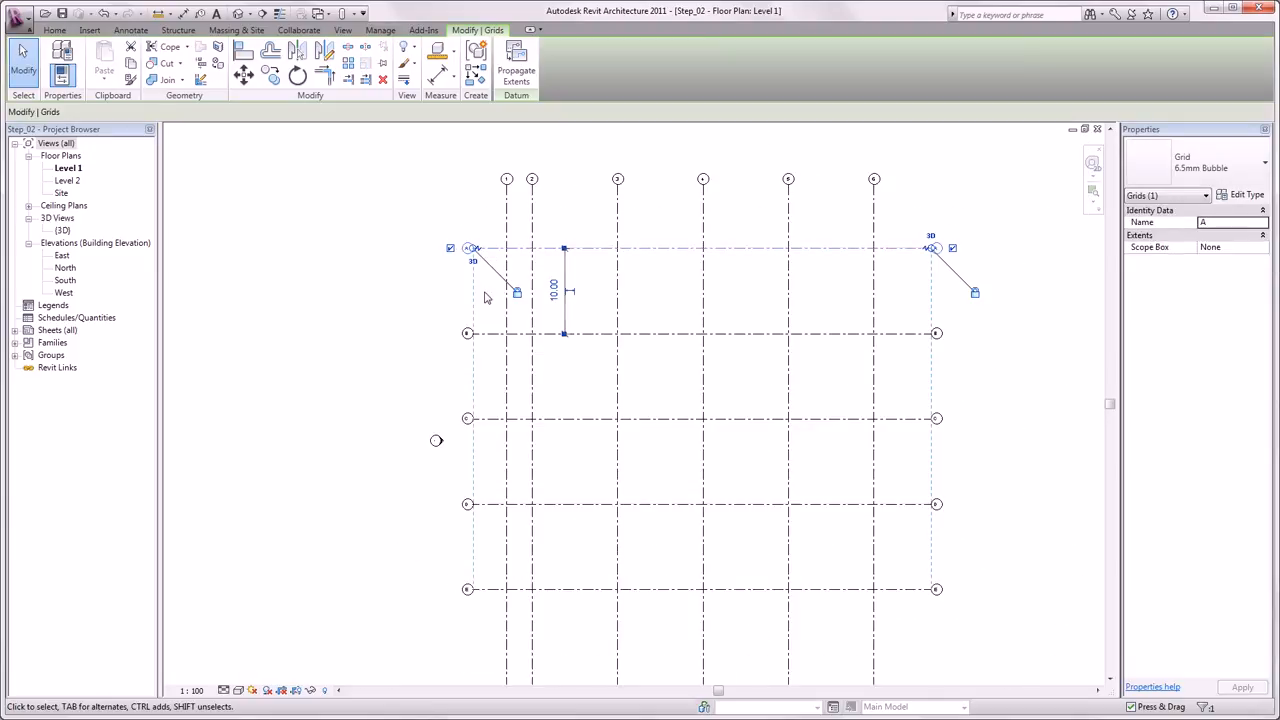
pyautogui.click(554, 291)
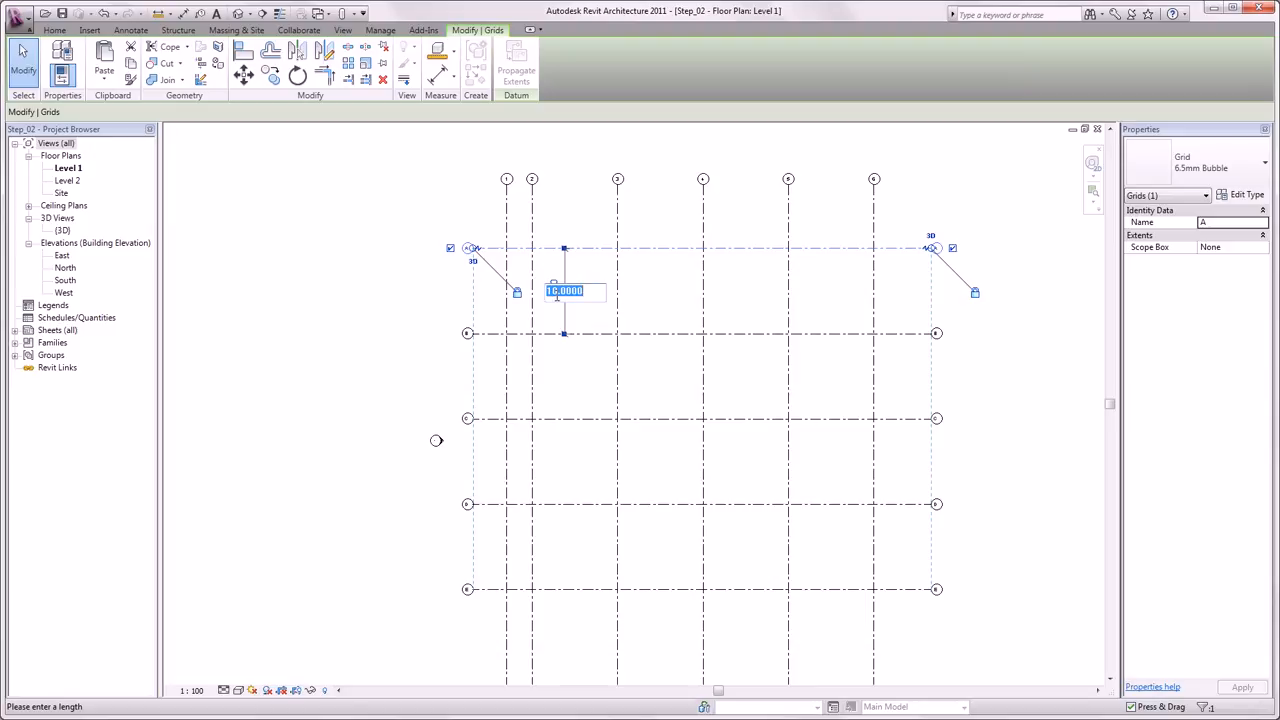
pyautogui.write('3')
pyautogui.press('Return')
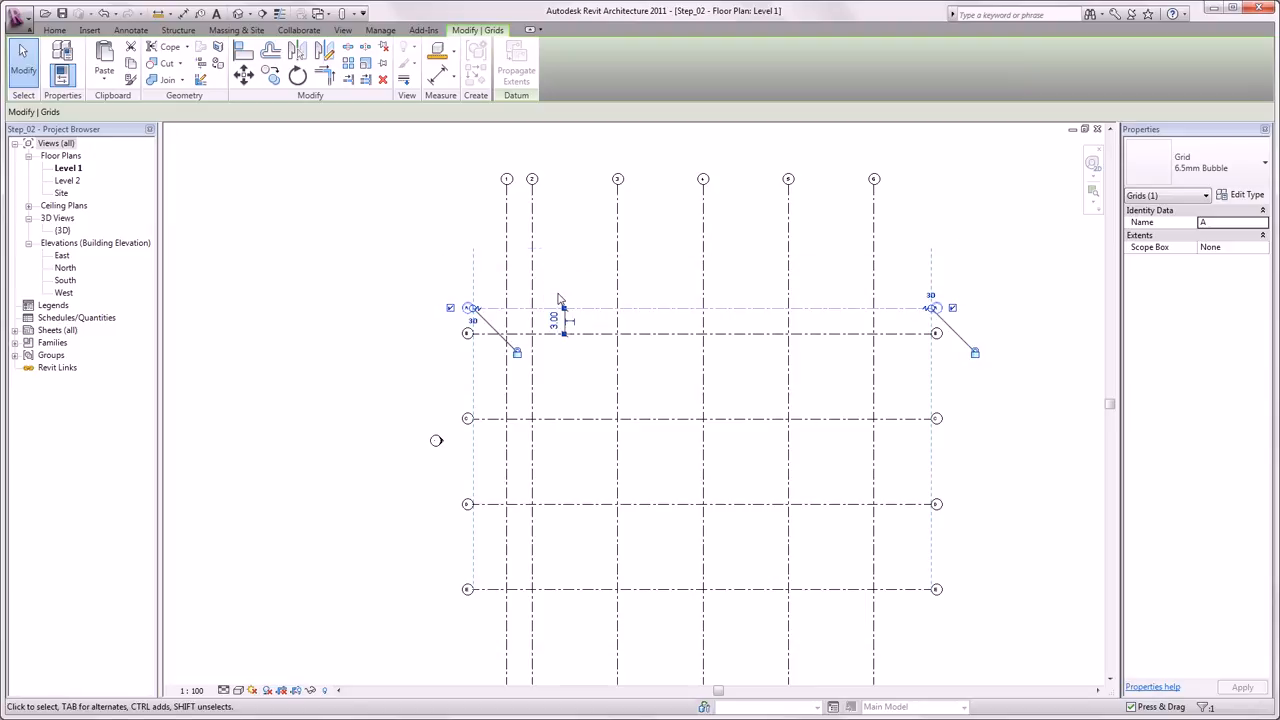
pyautogui.click(451, 269)
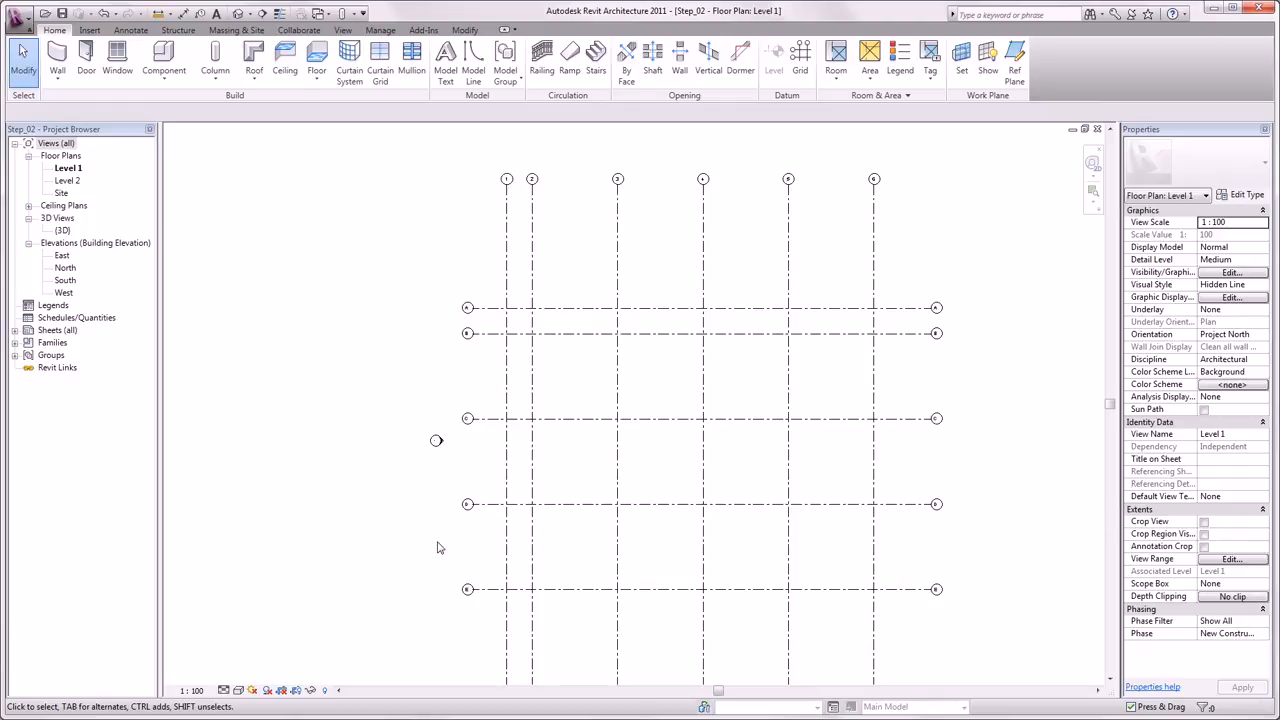
# - Move grid E so it sits 3 m from grid D
pyautogui.click(484, 590)
pyautogui.click(553, 545)
pyautogui.write('3')
pyautogui.press('Return')
pyautogui.click(400, 499)
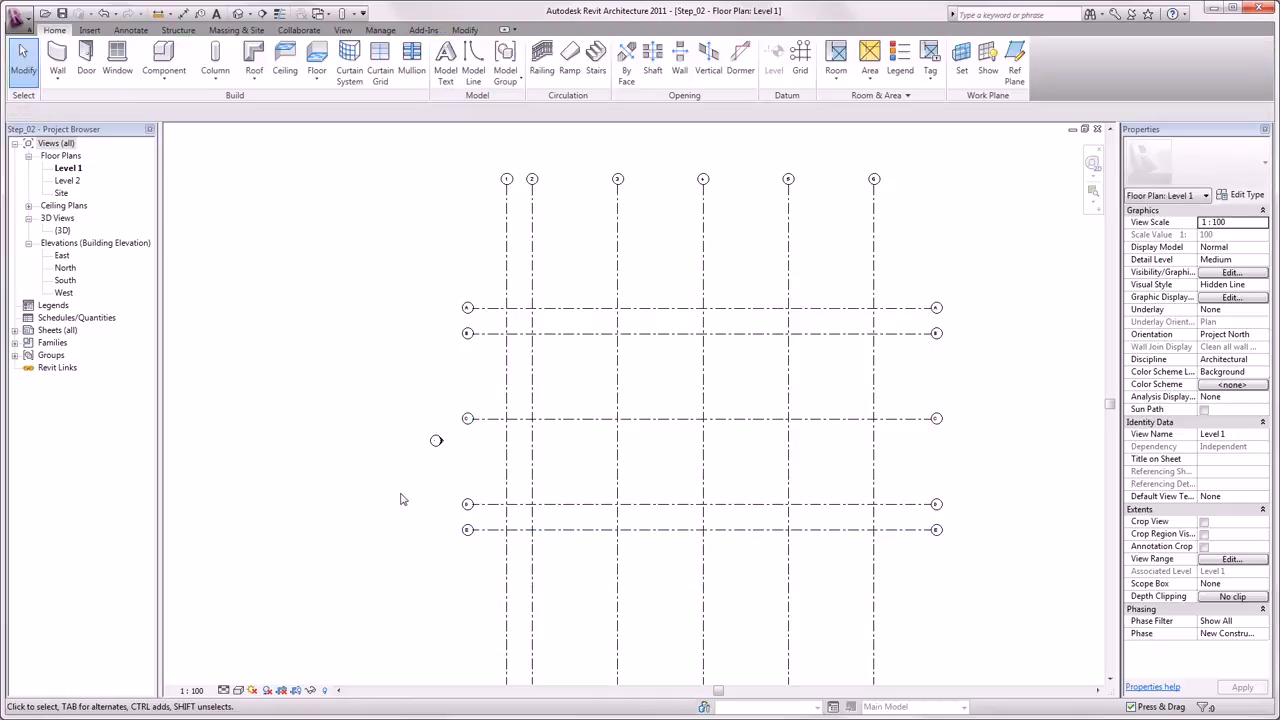
# - Shorten the vertical grid lines by pulling their top ends down closer to grid A
pyautogui.click(507, 250)
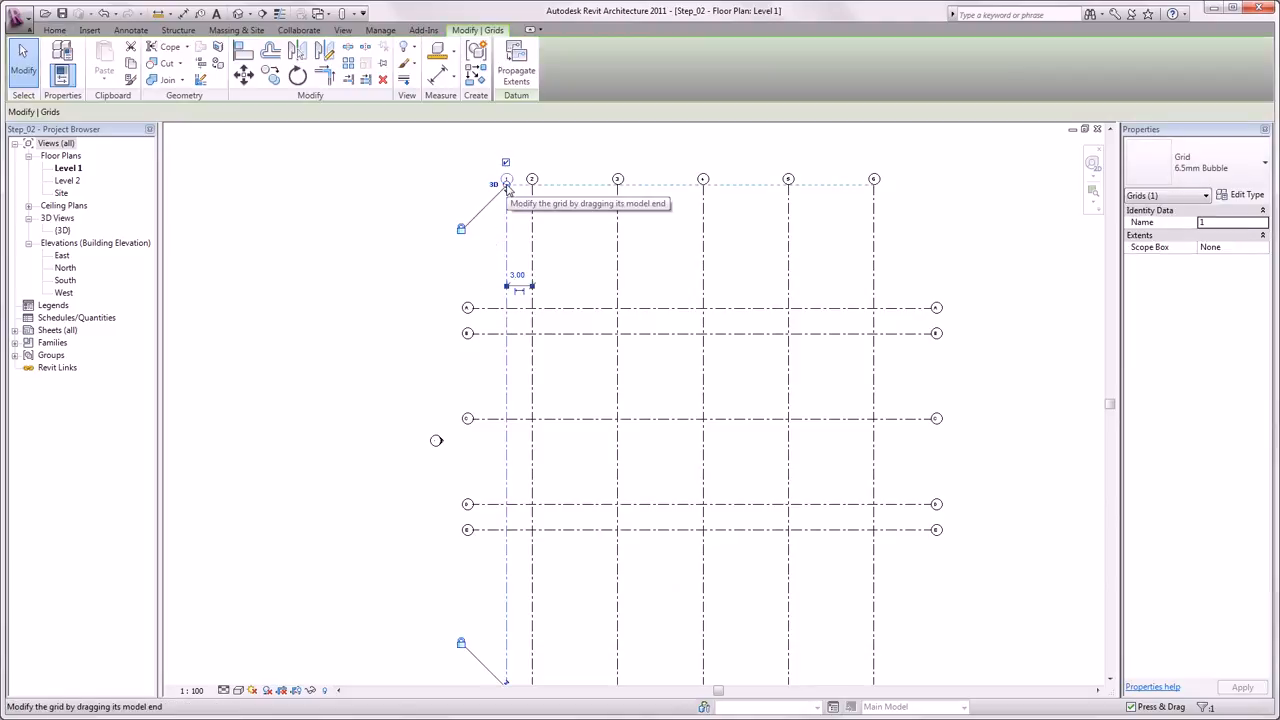
pyautogui.moveTo(507, 188); pyautogui.dragTo(507, 264)
pyautogui.click(447, 240)
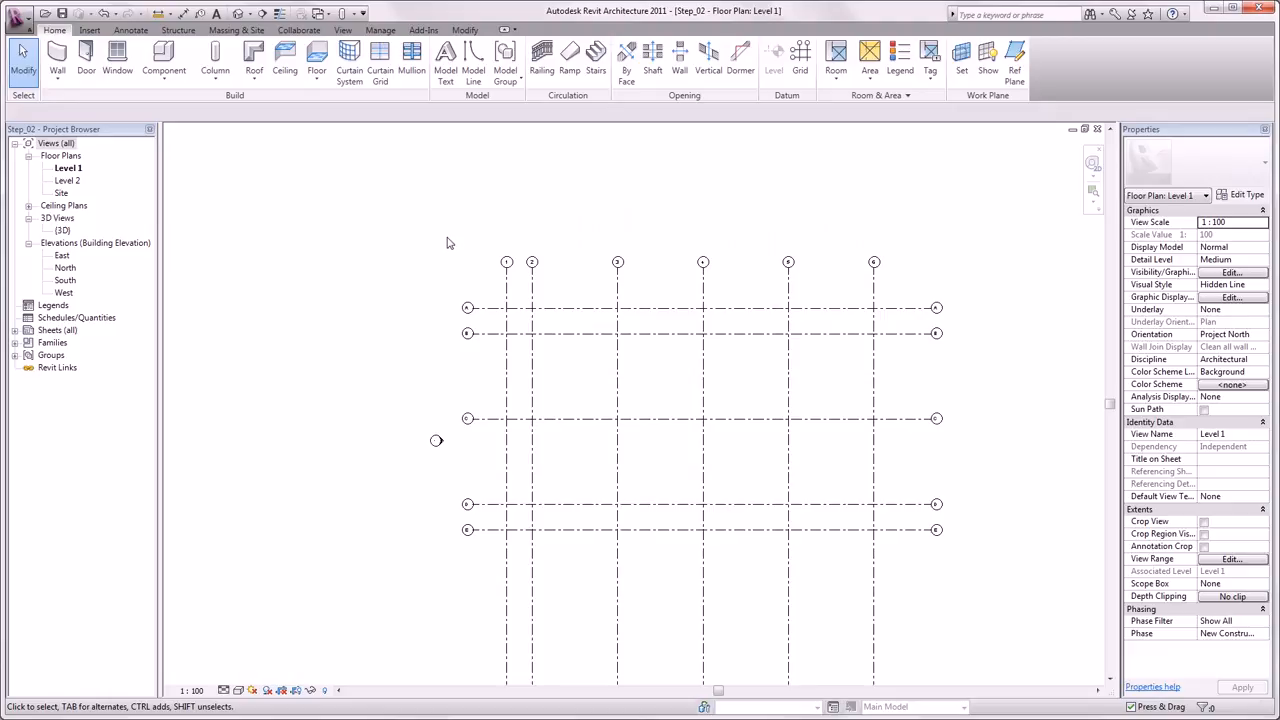
pyautogui.moveTo(463, 246); pyautogui.dragTo(443, 197, button='middle')
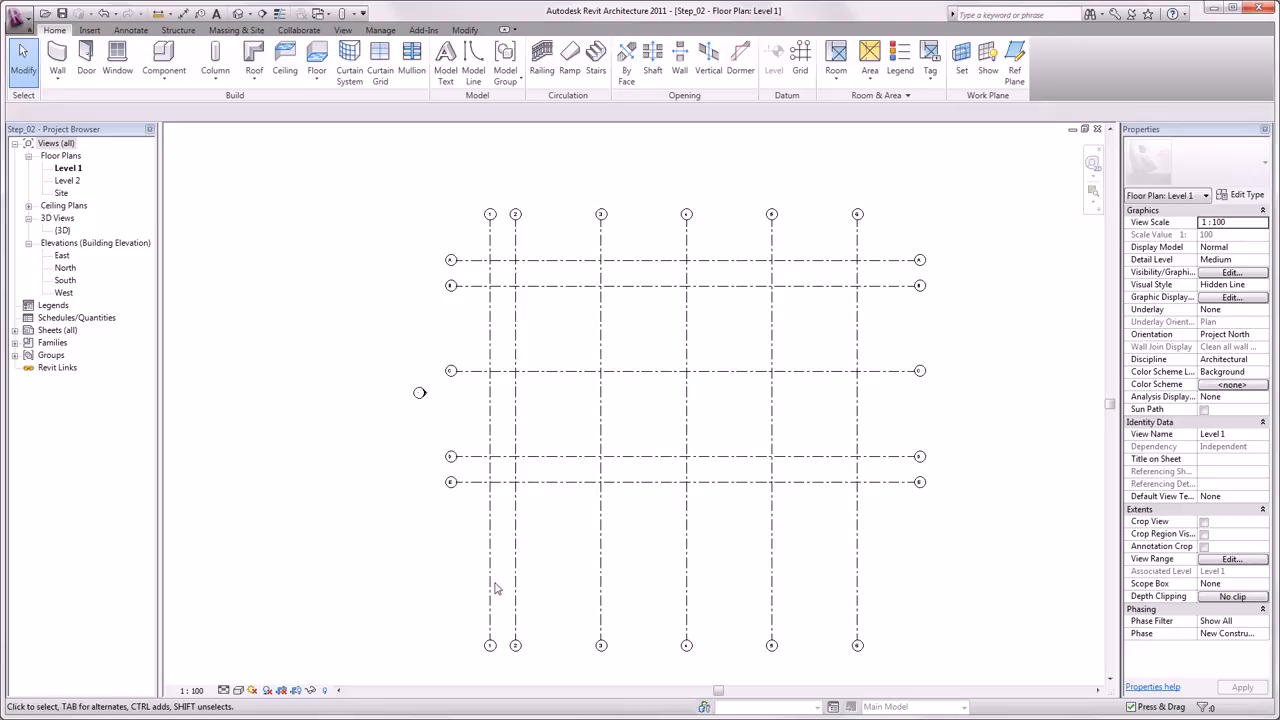
# - Shorten the vertical grid lines by pulling their bottom ends up closer to grid E
pyautogui.click(492, 636)
pyautogui.moveTo(490, 641); pyautogui.dragTo(490, 538)
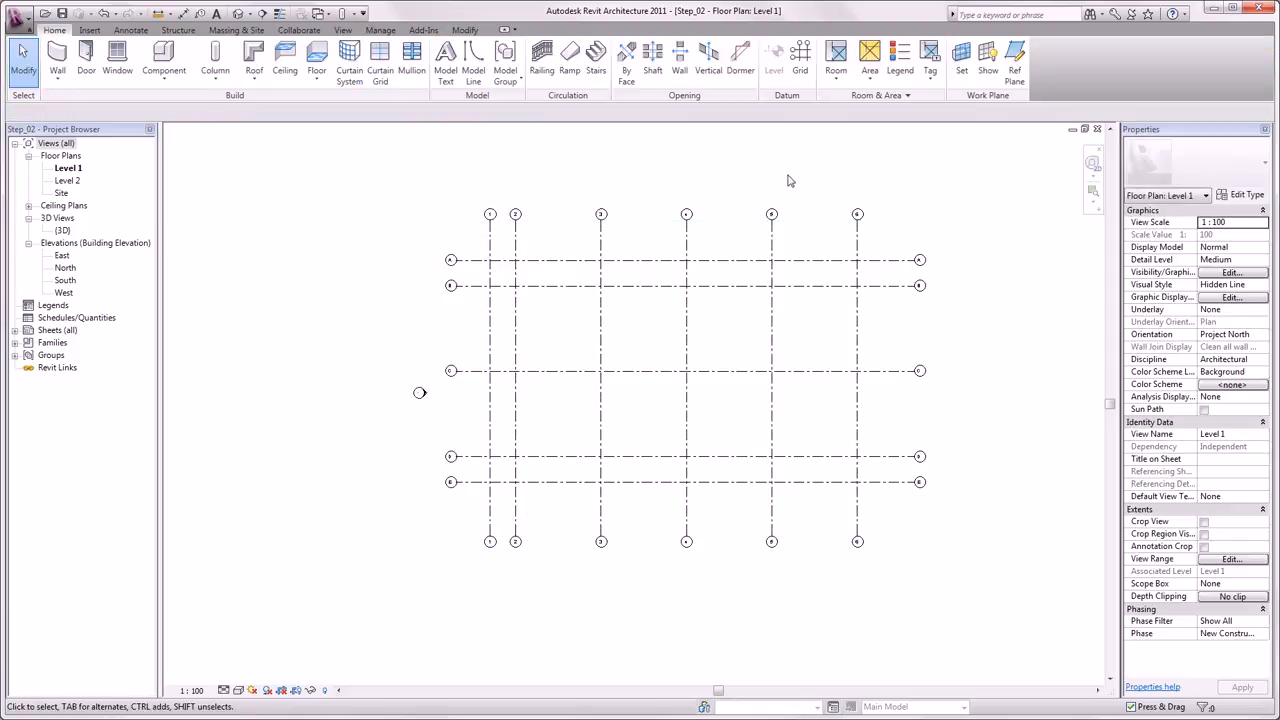
# - In the East elevation, set Level 2's elevation to 3 m
pyautogui.doubleClick(63, 257)
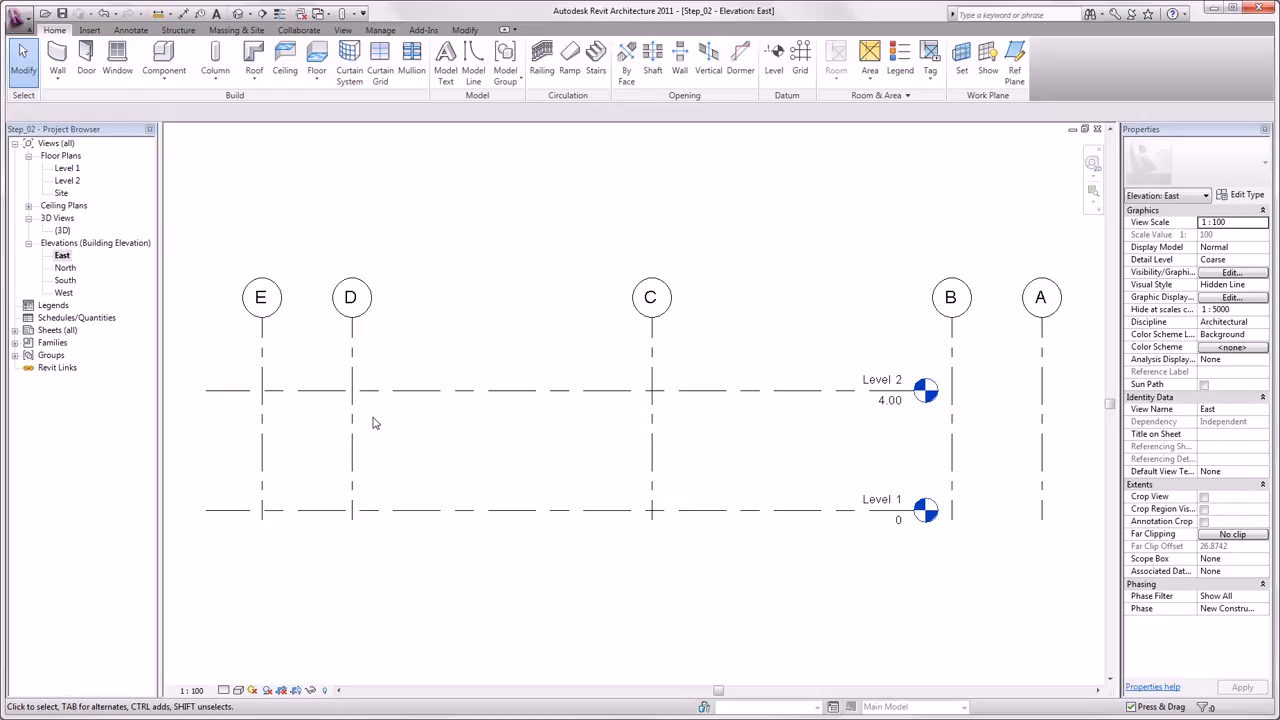
pyautogui.click(710, 390)
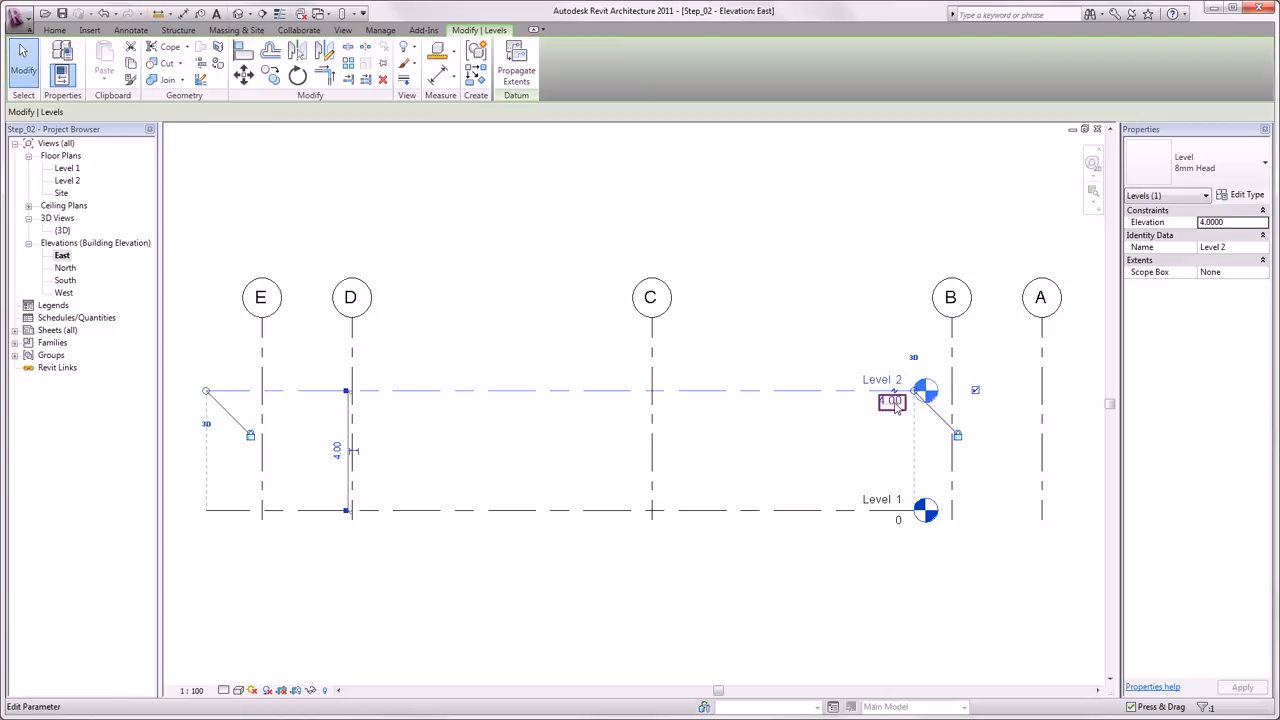
pyautogui.click(892, 400)
pyautogui.write('3')
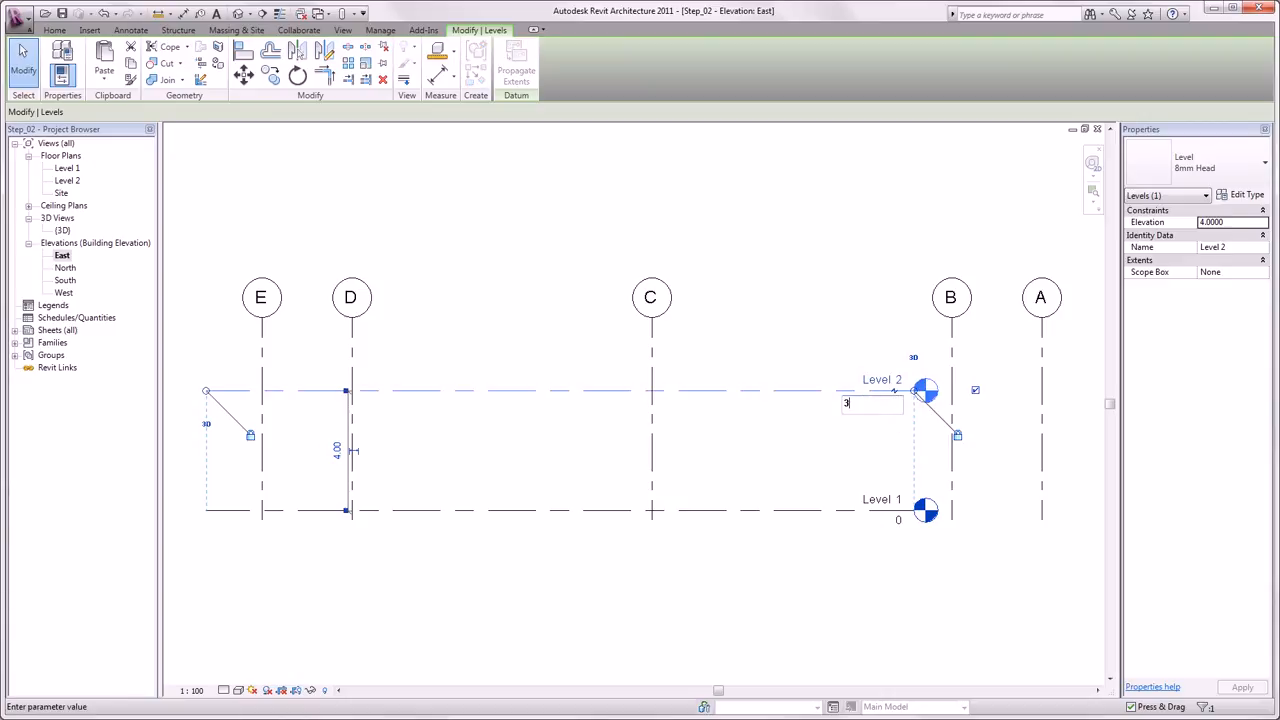
pyautogui.press('Return')
pyautogui.click(826, 345)
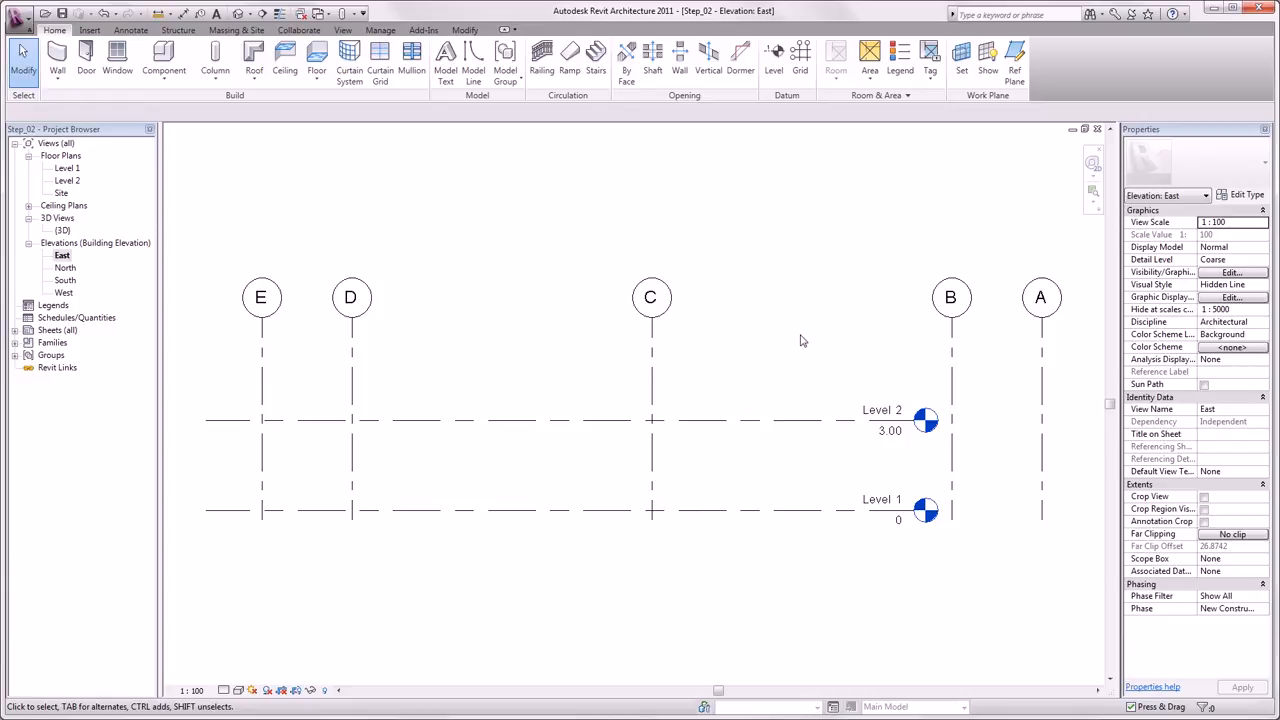
# - Draw a new level, Level 3, 3 m above Level 2 across the grid lines
pyautogui.click(774, 60)
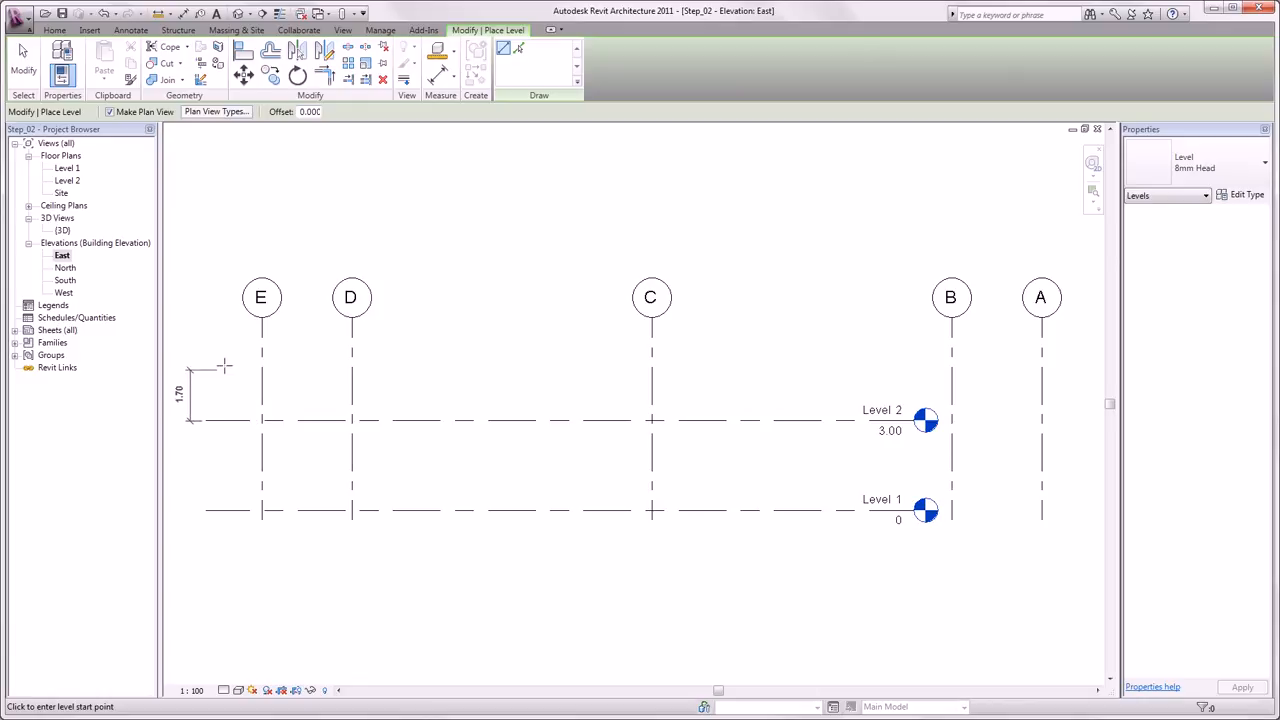
pyautogui.moveTo(223, 358); pyautogui.dragTo(256, 356, button='middle')
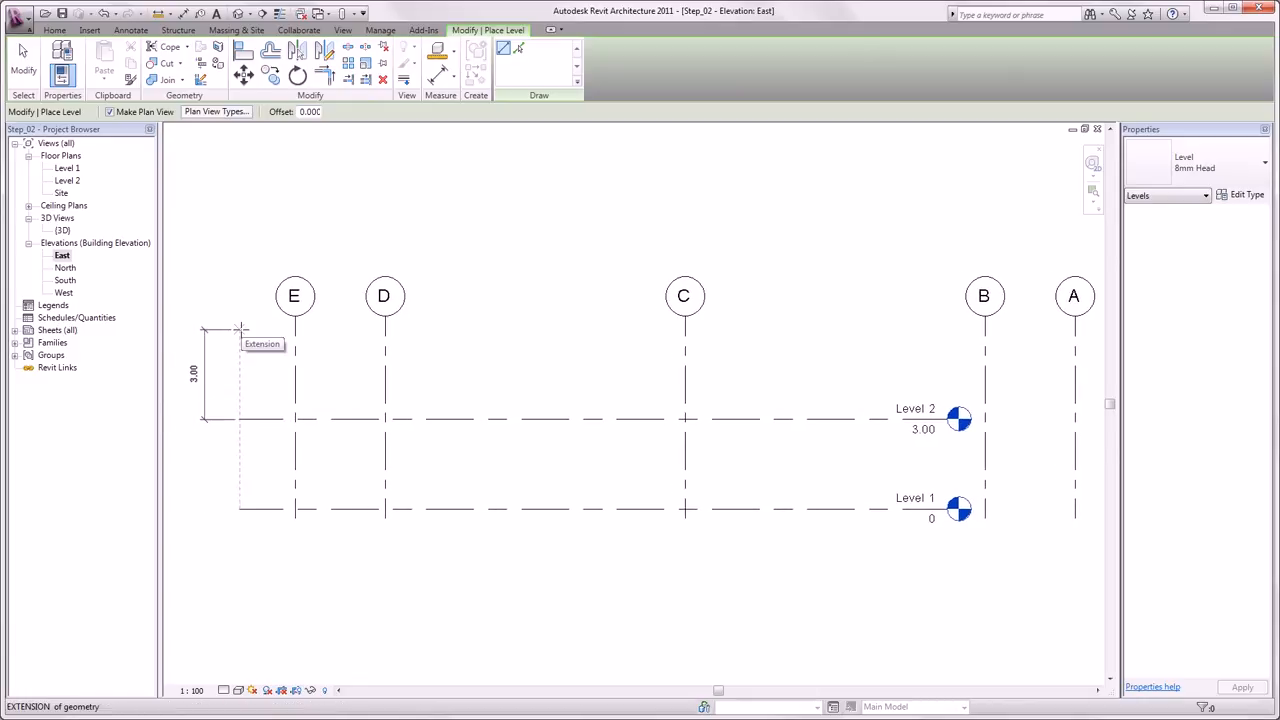
pyautogui.click(240, 329)
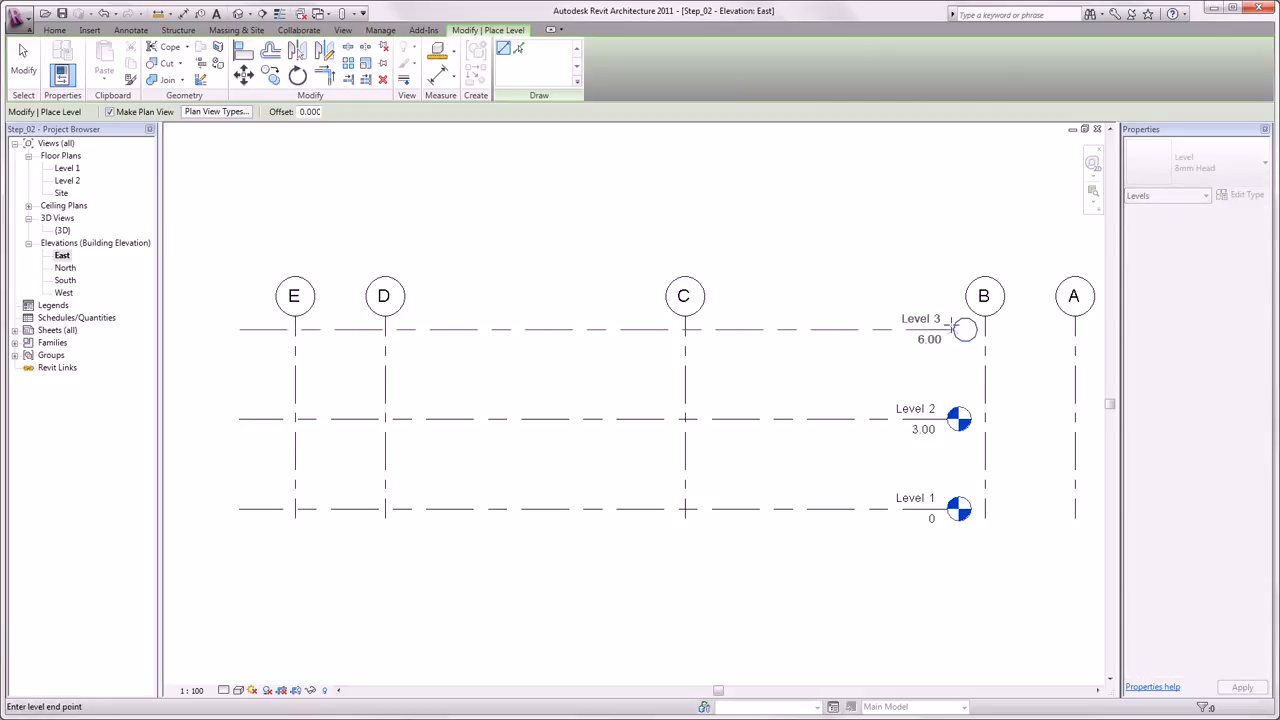
pyautogui.click(958, 329)
pyautogui.press('Escape')
pyautogui.press('Escape')
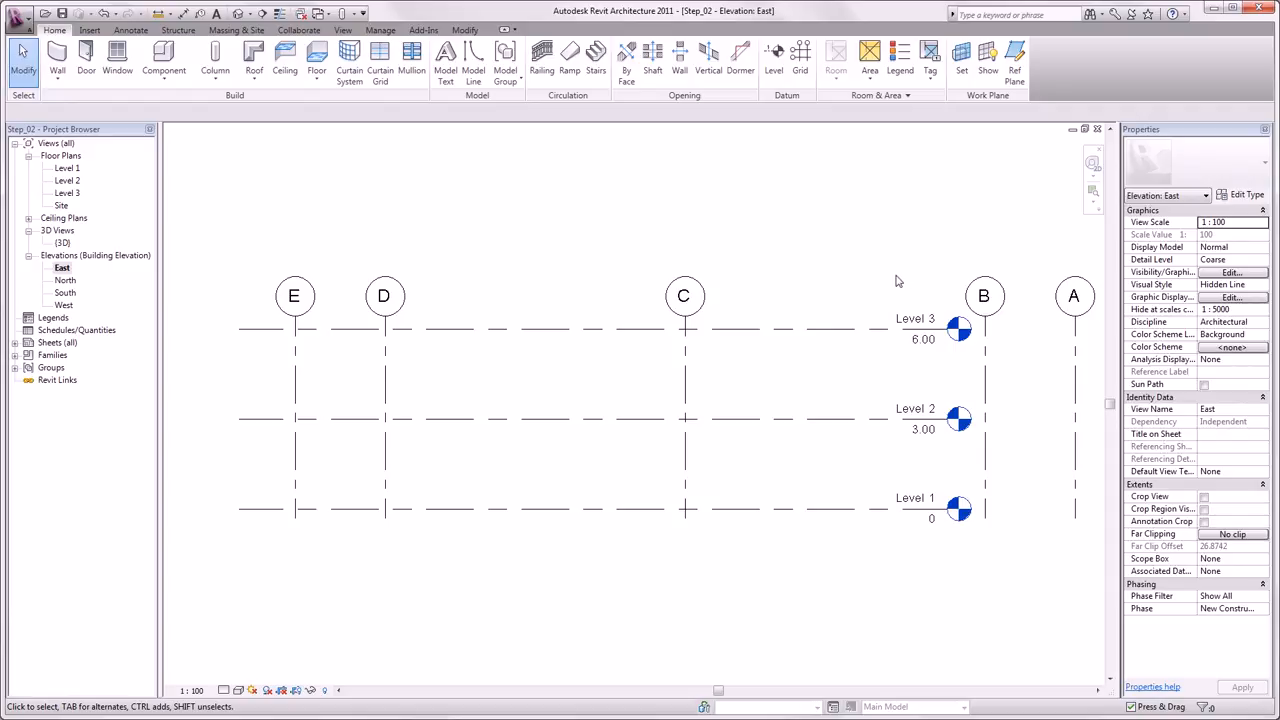
# - Create Levels 4, 5 and 6 by picking the top level each time with a 3 m offset
pyautogui.click(781, 76)
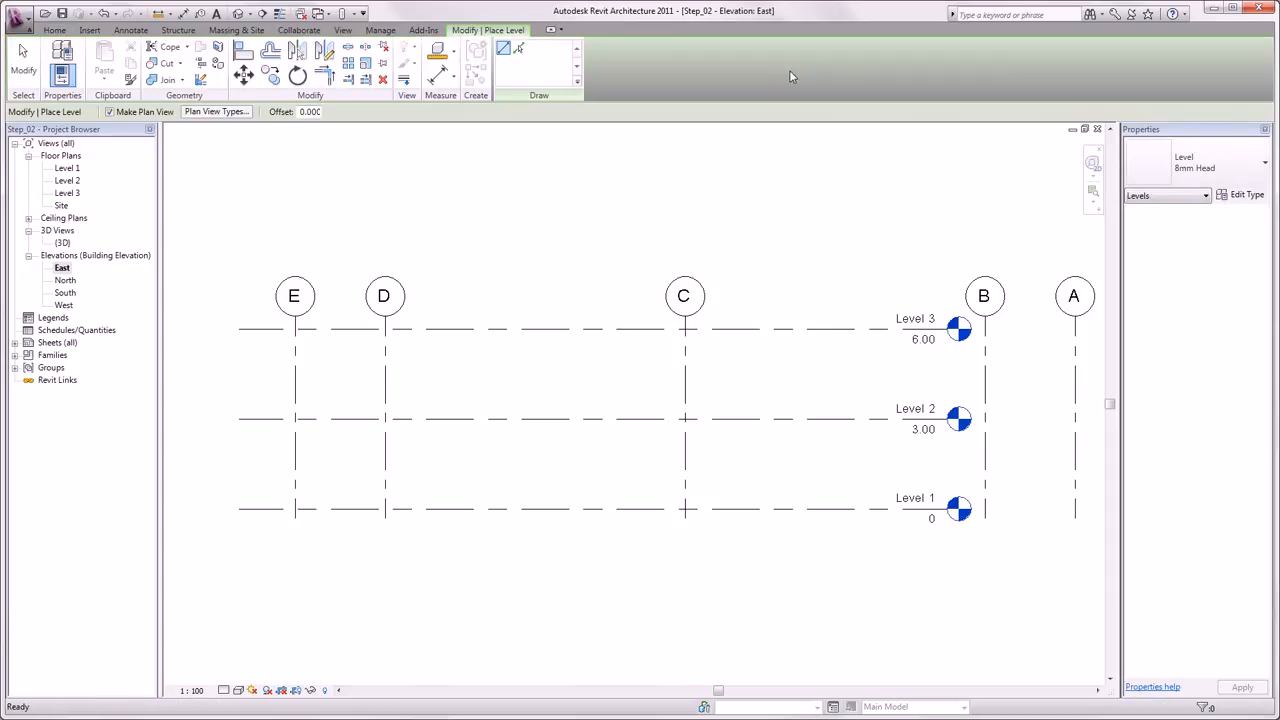
pyautogui.click(519, 50)
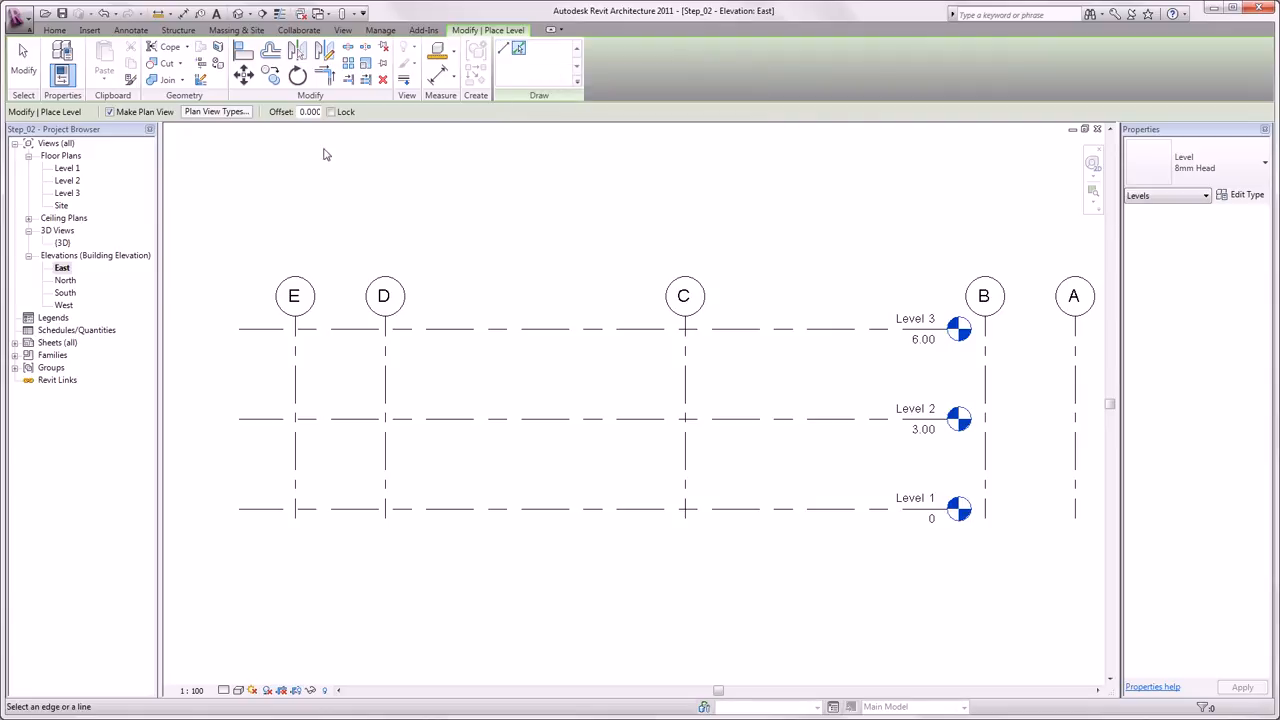
pyautogui.click(303, 112)
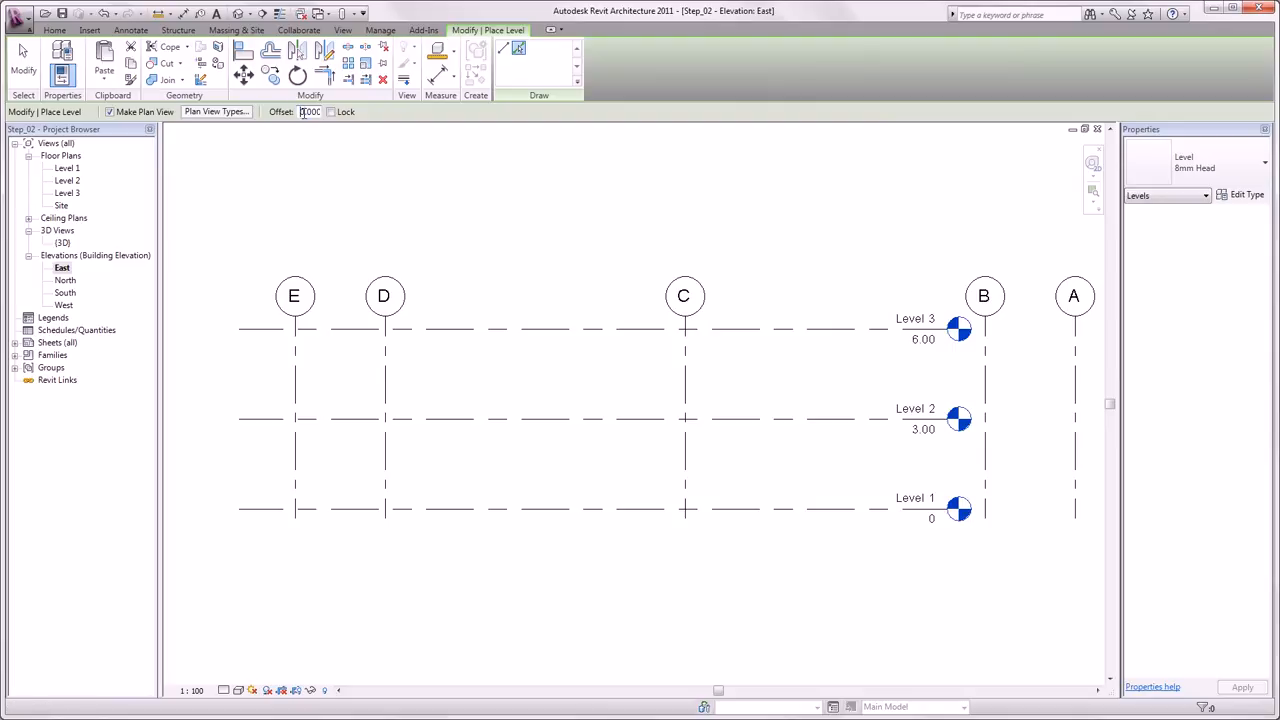
pyautogui.click(475, 329)
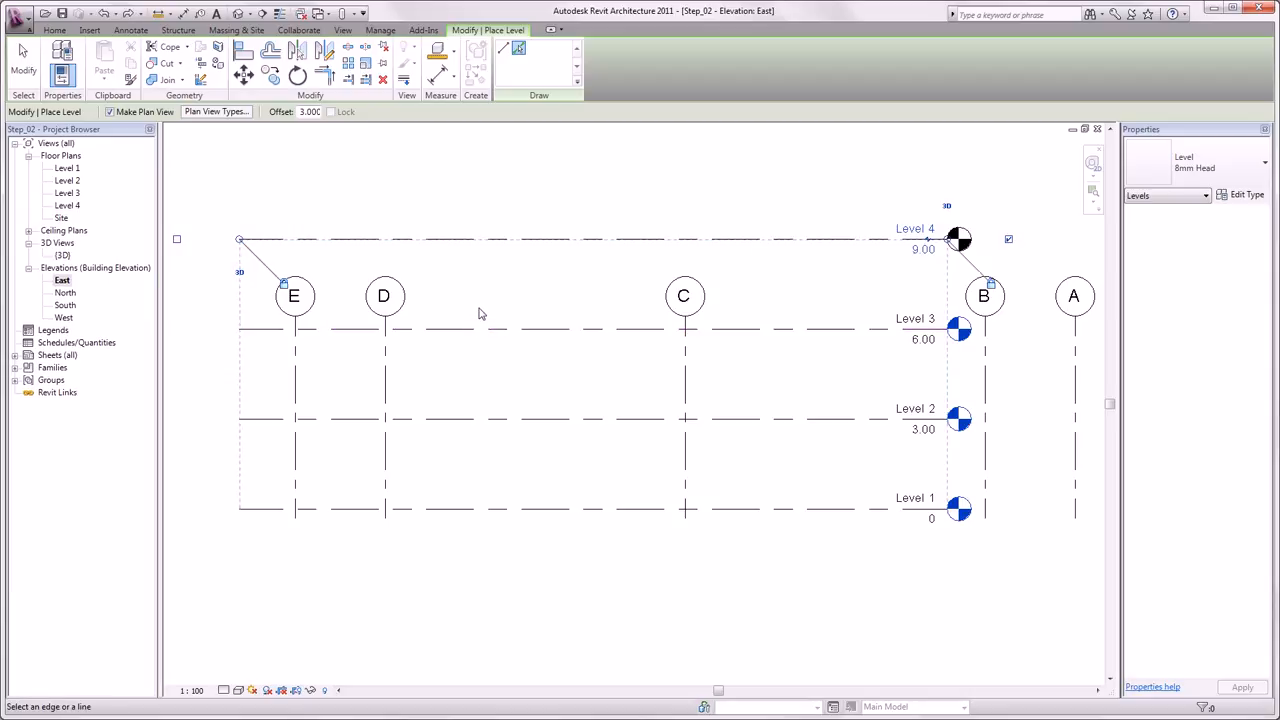
pyautogui.click(478, 241)
pyautogui.moveTo(477, 171); pyautogui.dragTo(487, 331, button='middle')
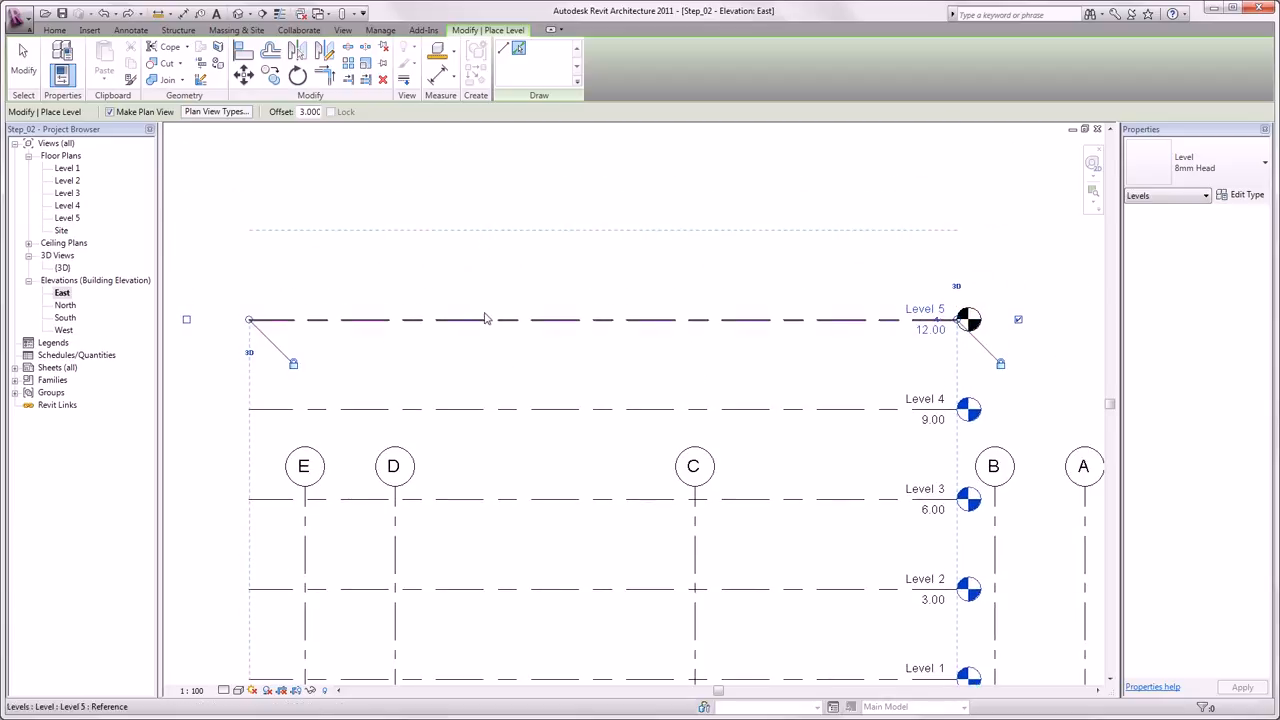
pyautogui.click(487, 330)
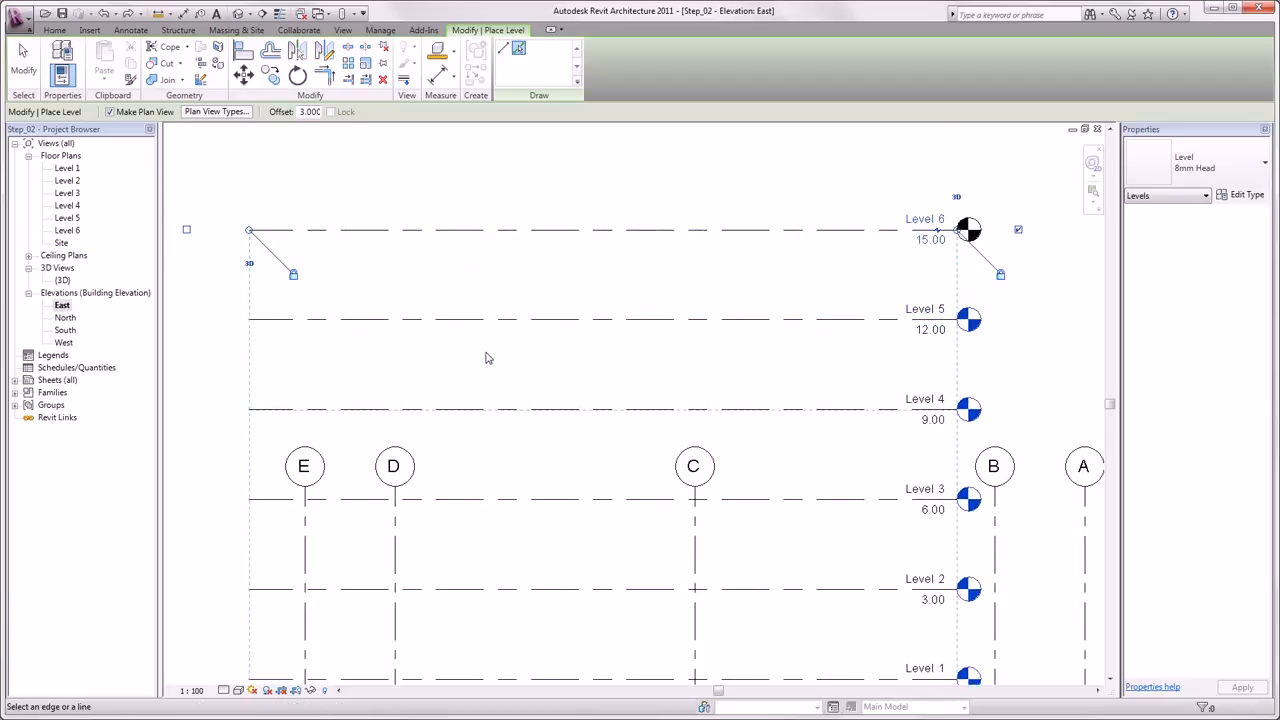
pyautogui.press('Escape')
pyautogui.press('Escape')
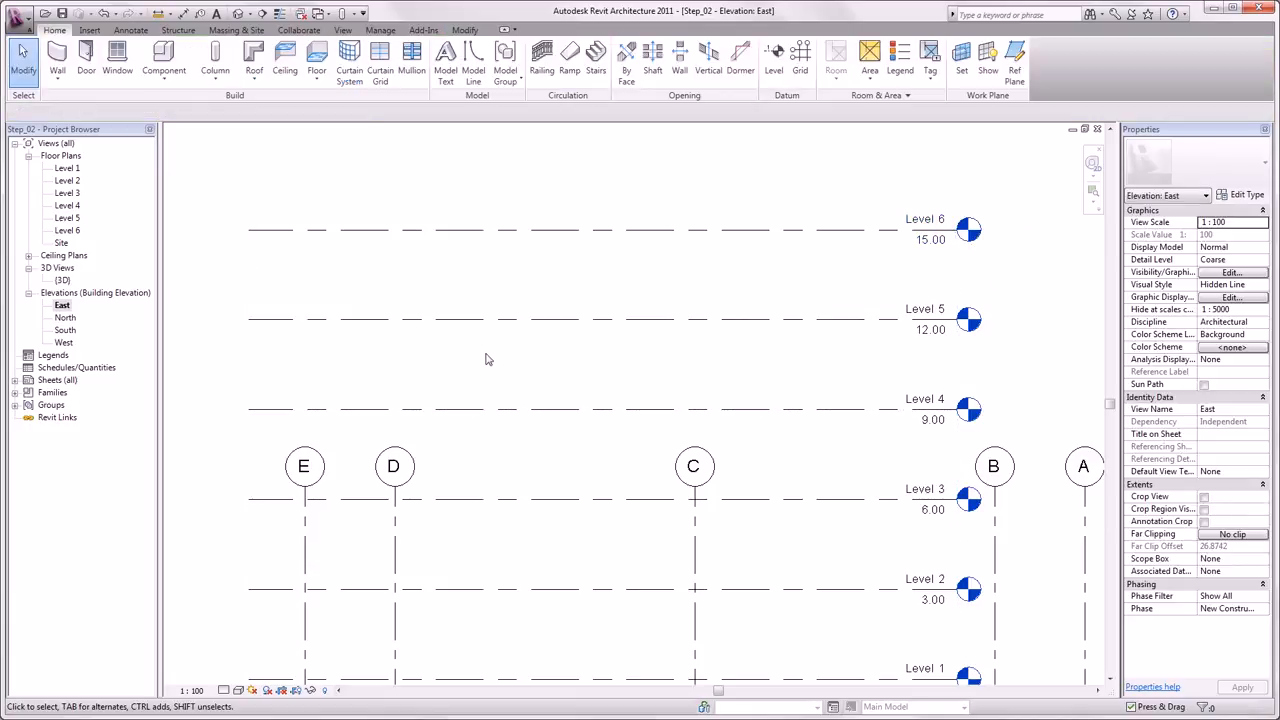
# - Extend the grid lines upward past Level 6 in the East elevation
pyautogui.scroll(-2, 512, 360)
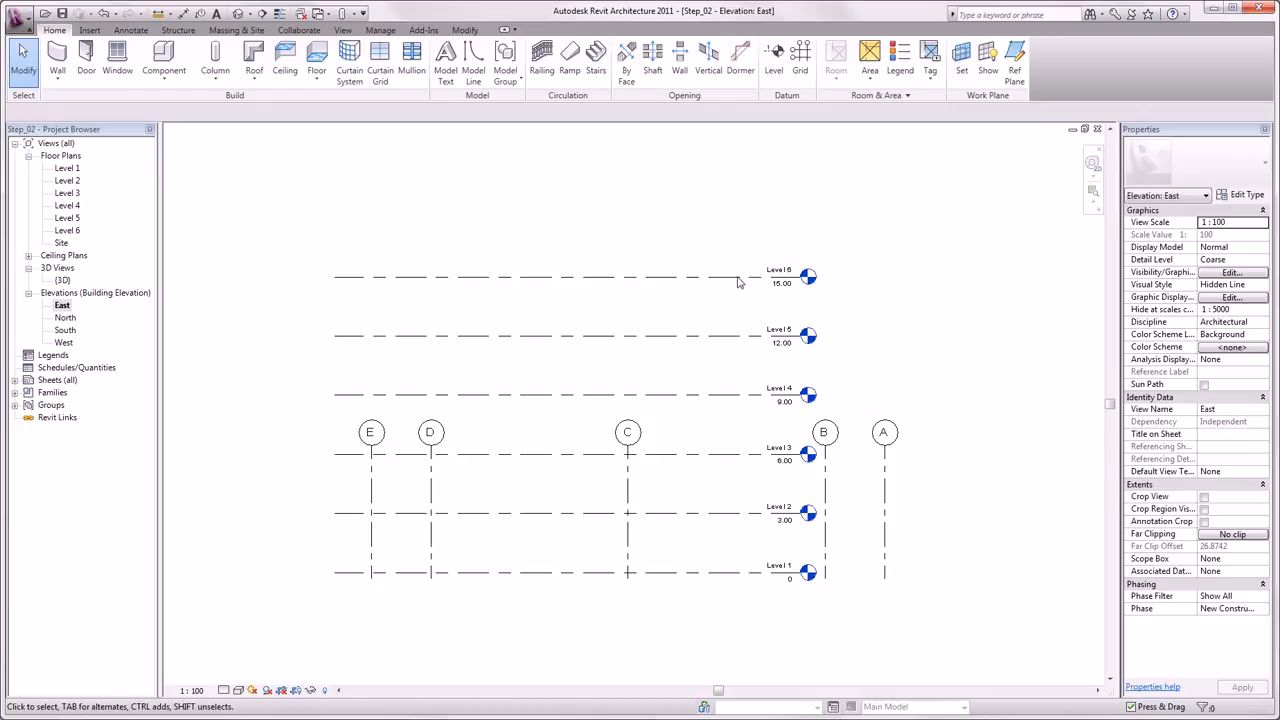
pyautogui.click(788, 282)
pyautogui.moveTo(802, 278); pyautogui.dragTo(975, 278)
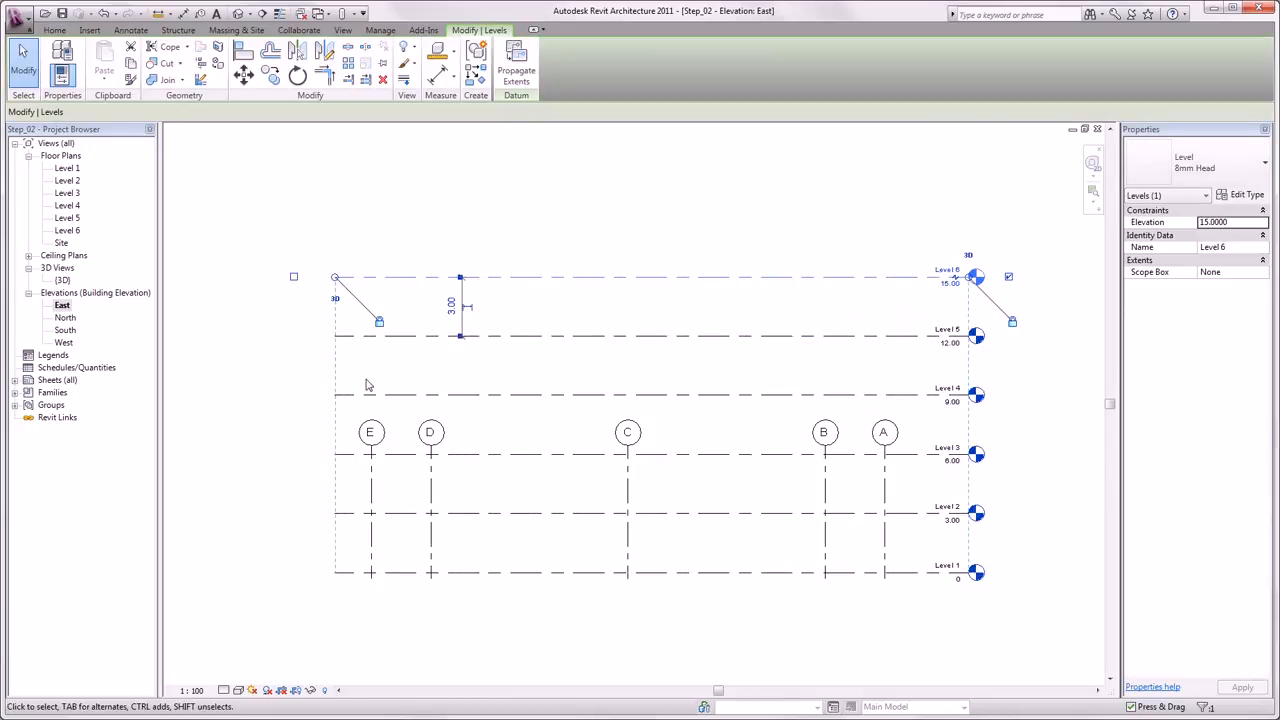
pyautogui.click(372, 472)
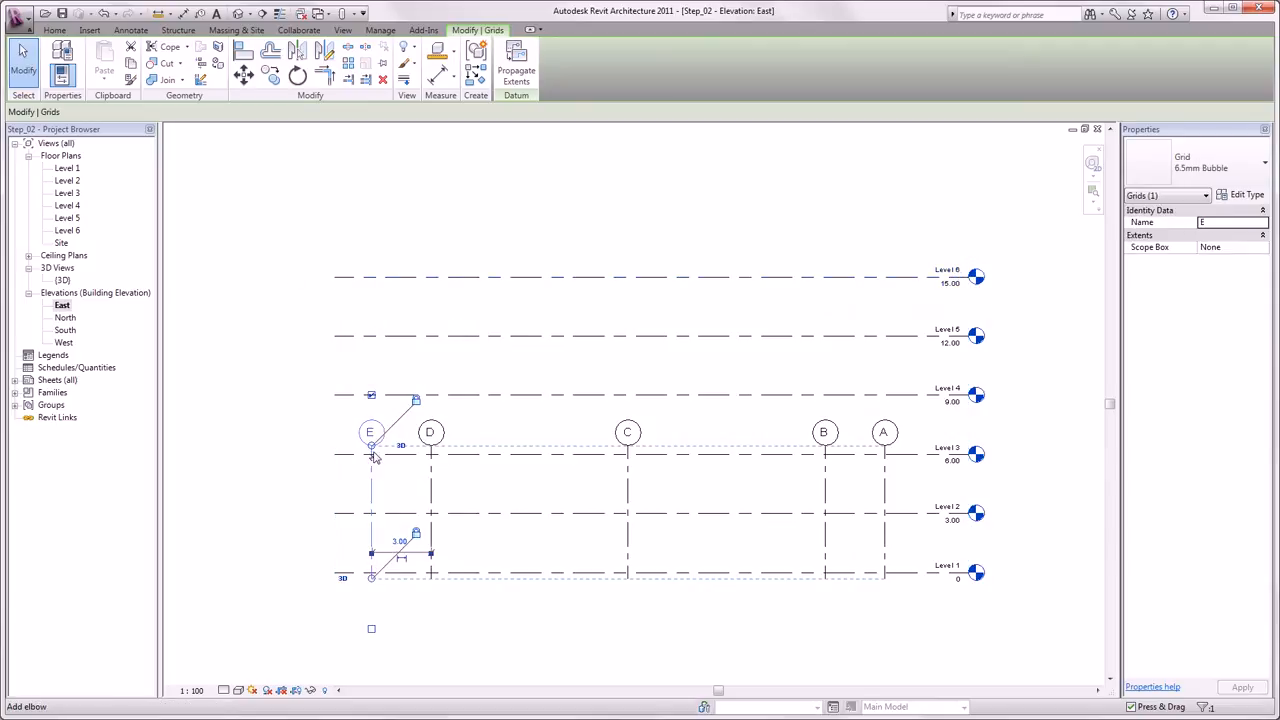
pyautogui.moveTo(371, 446); pyautogui.dragTo(388, 192)
pyautogui.click(295, 251)
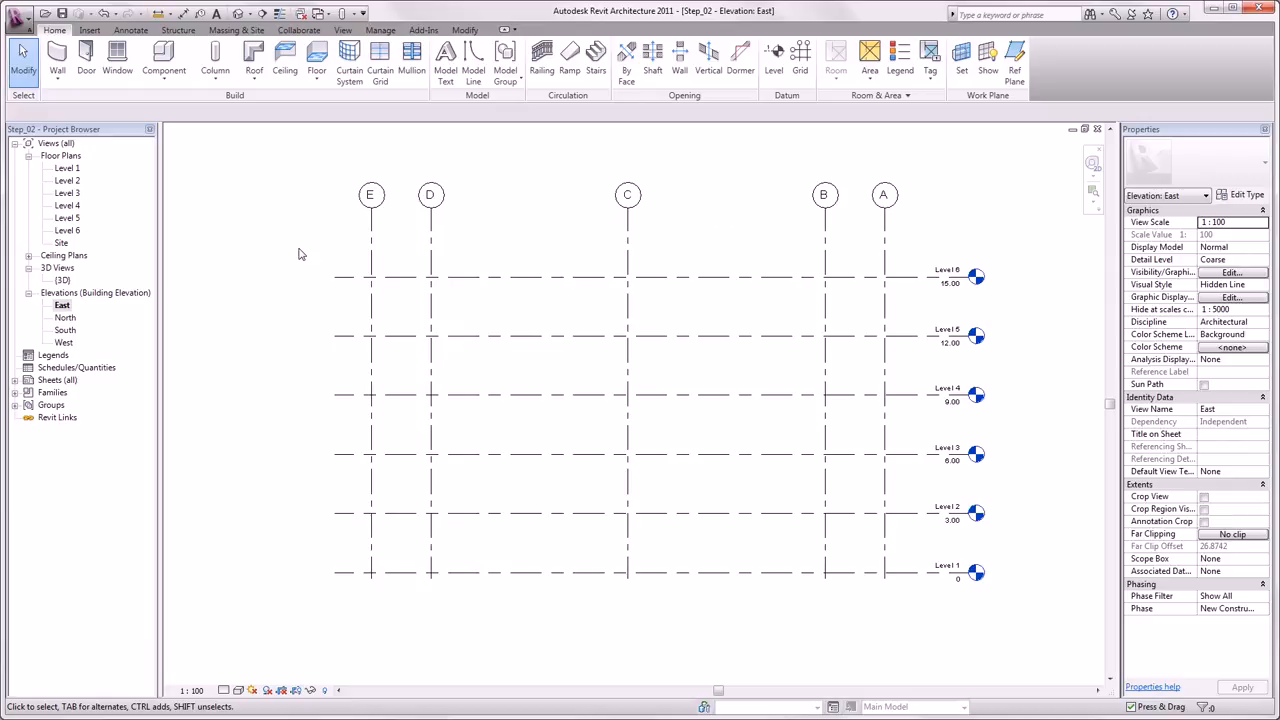
# - On Level 1, sketch a rectangular floor boundary from the A/6 grid intersection to grid E, about 15 m by 26 m
pyautogui.doubleClick(68, 168)
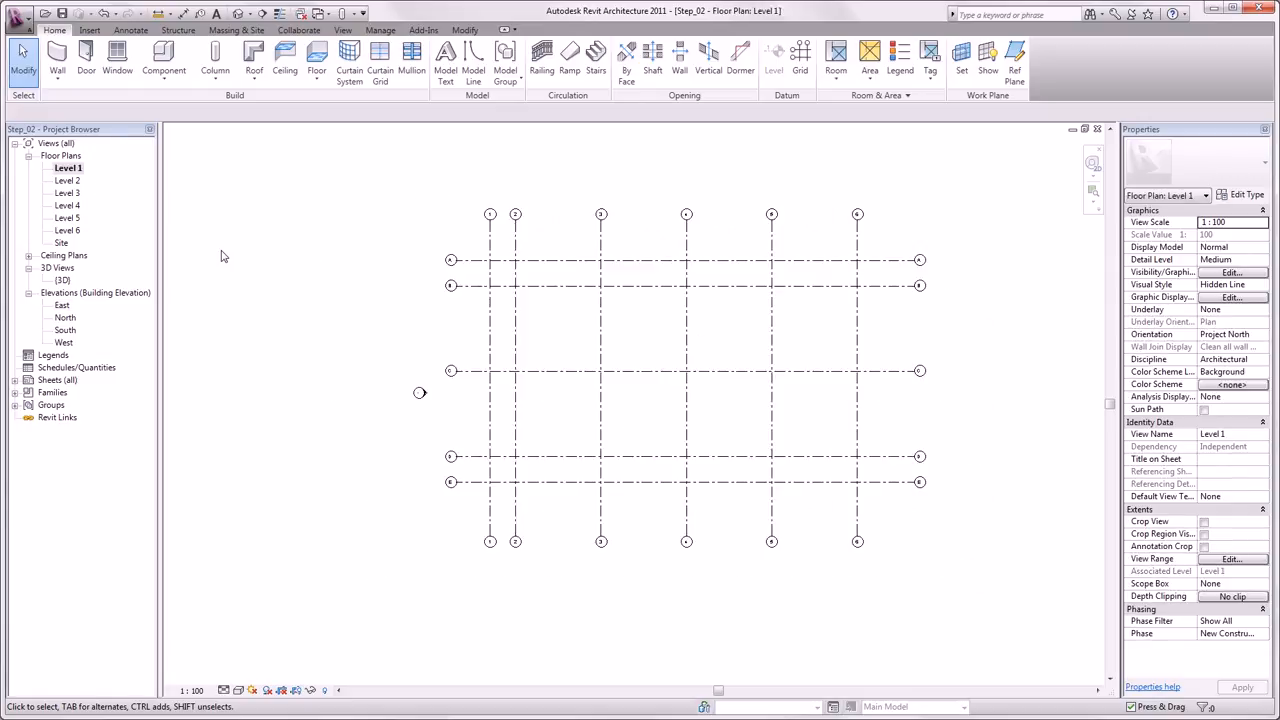
pyautogui.click(318, 58)
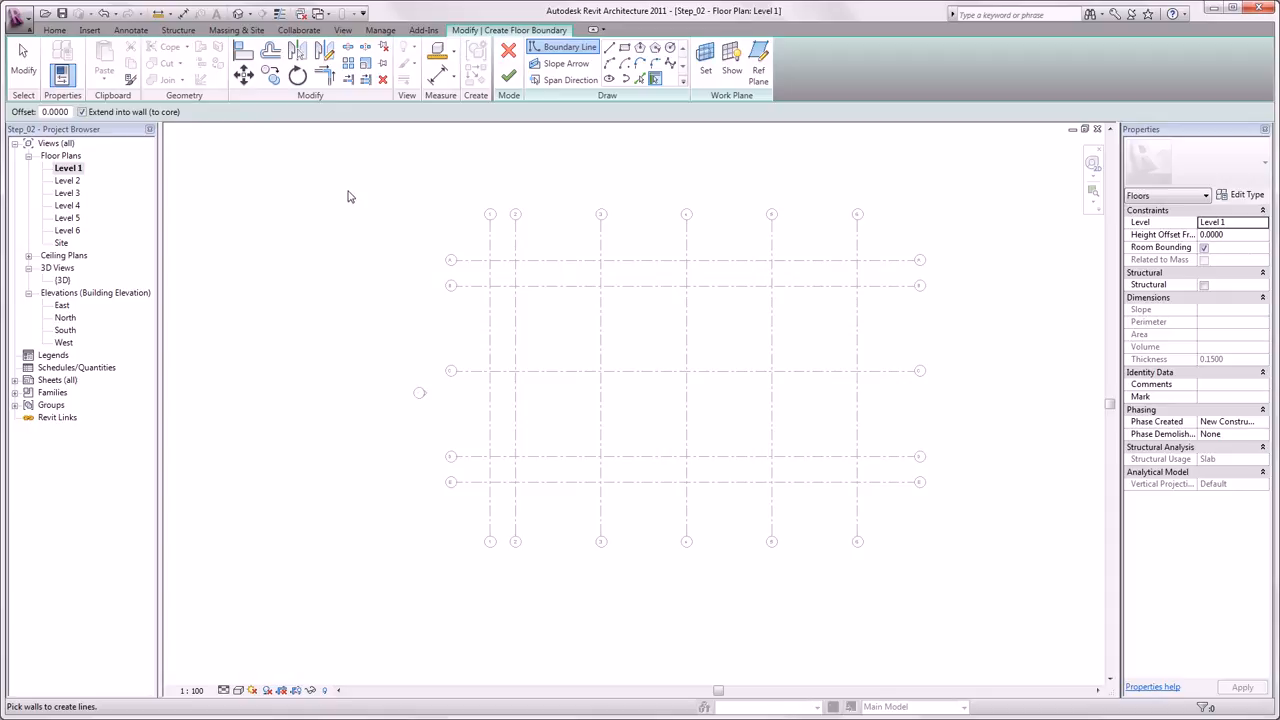
pyautogui.click(624, 47)
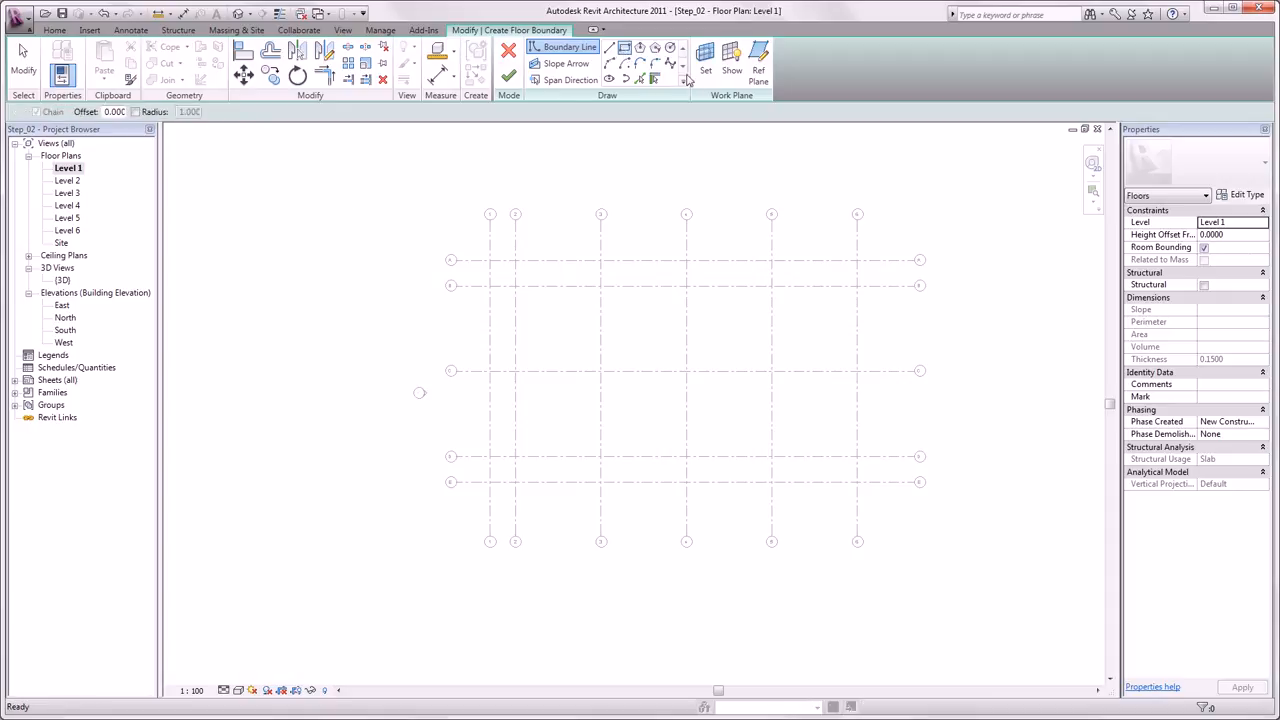
pyautogui.click(857, 260)
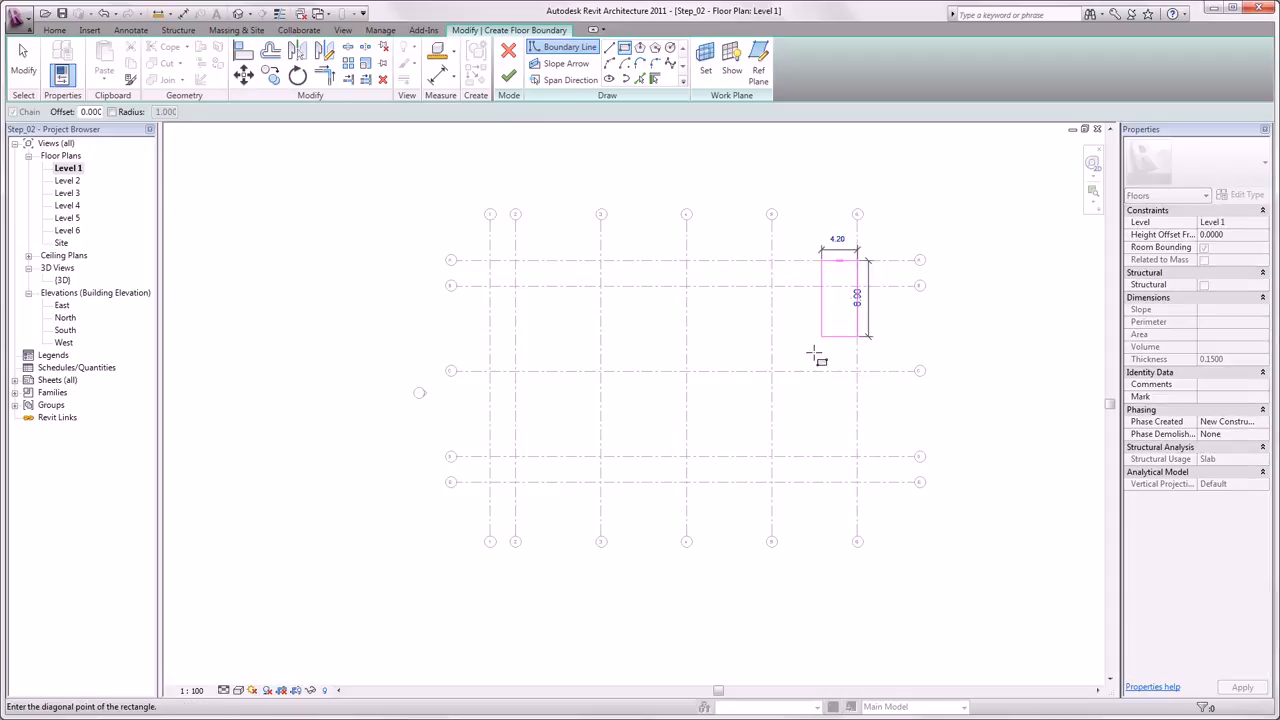
pyautogui.click(729, 482)
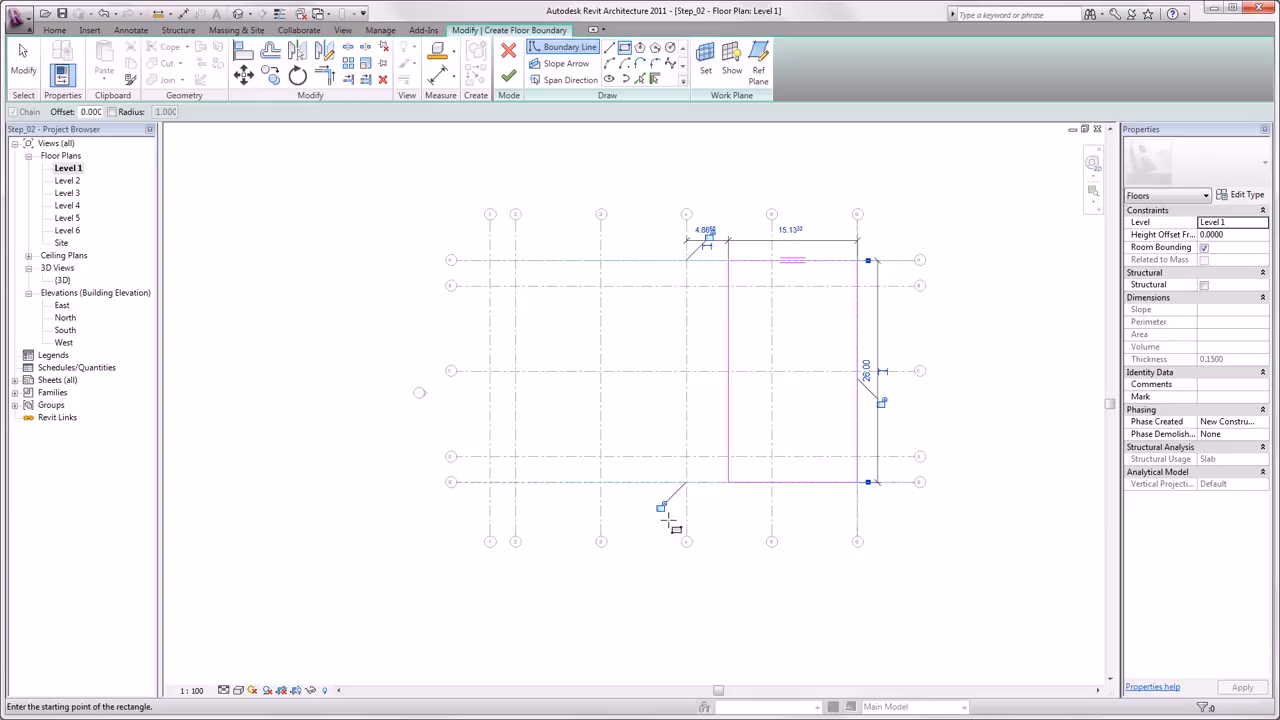
pyautogui.click(661, 508)
pyautogui.click(881, 402)
pyautogui.press('Escape')
pyautogui.press('Escape')
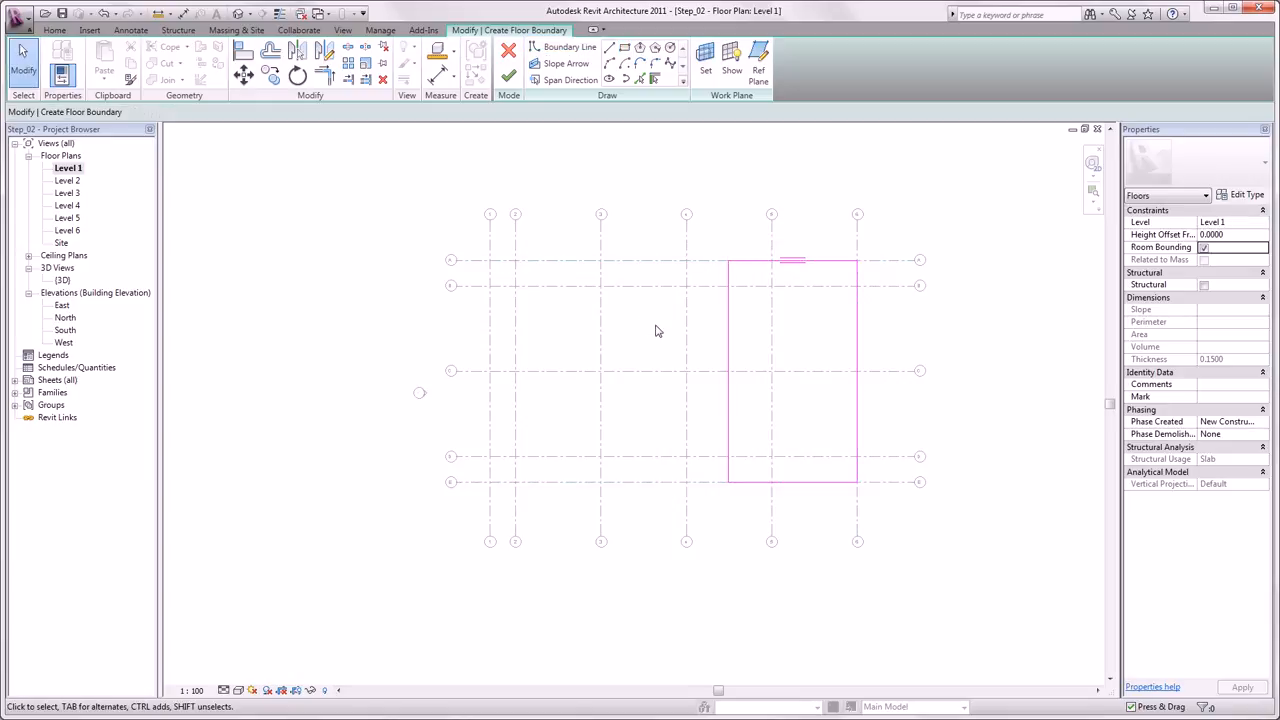
# - Set the floor boundary's width to 17 m and finish the floor
pyautogui.click(727, 305)
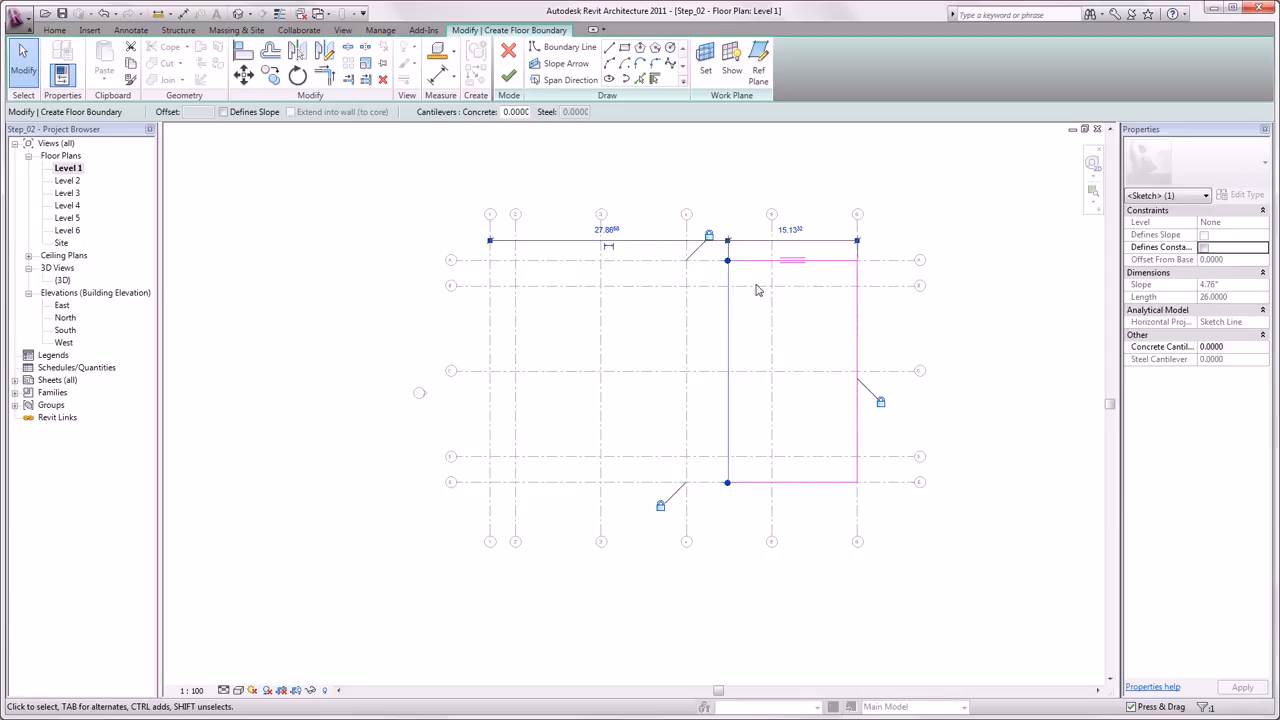
pyautogui.click(790, 231)
pyautogui.write('1')
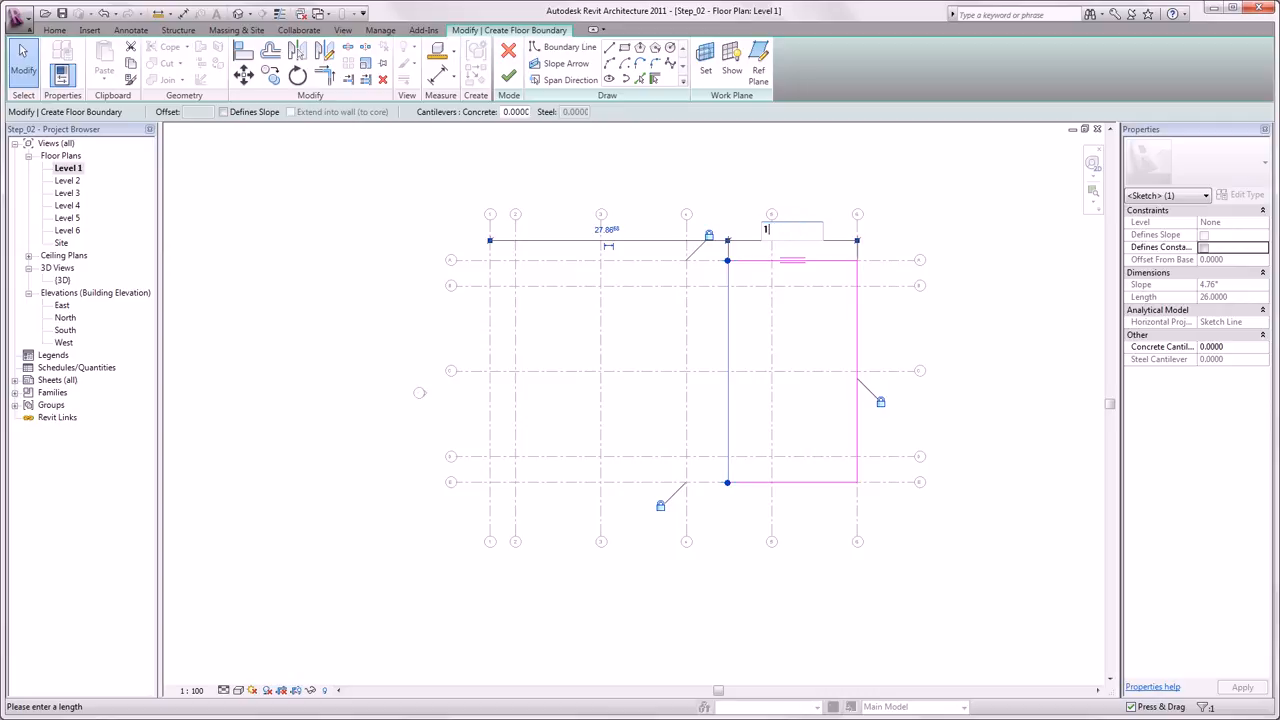
pyautogui.write('7')
pyautogui.press('Return')
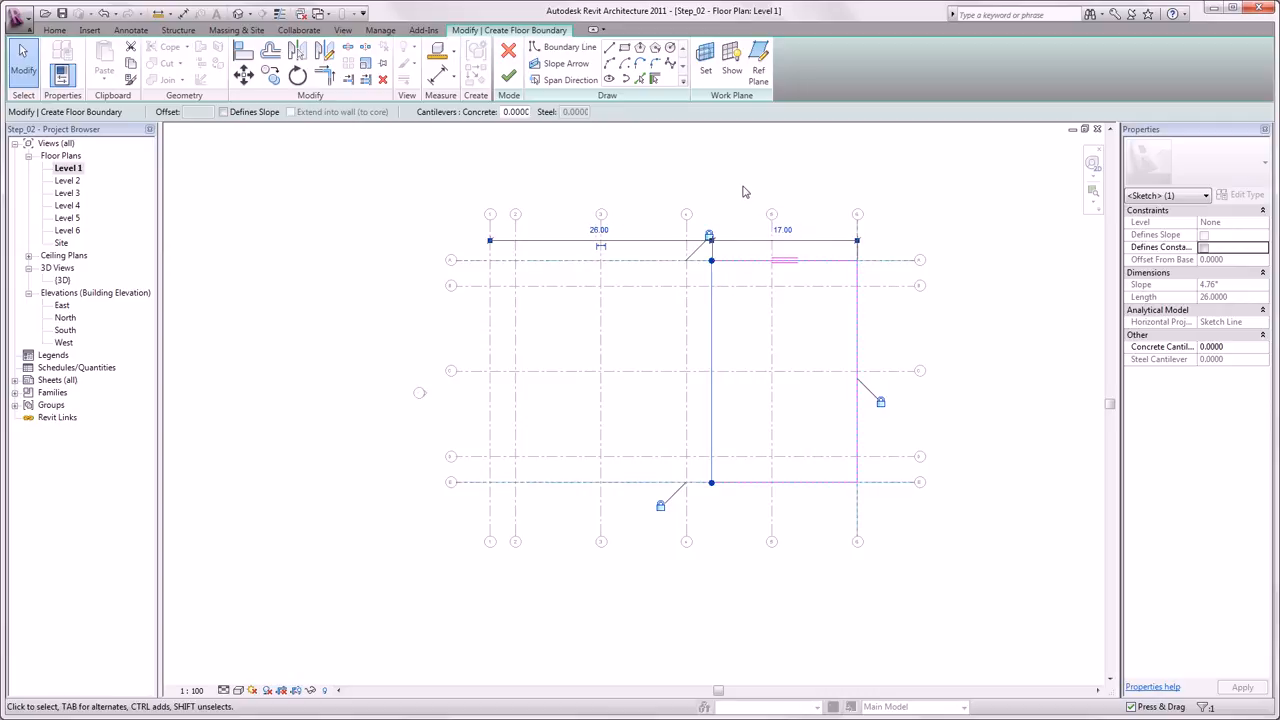
pyautogui.click(743, 191)
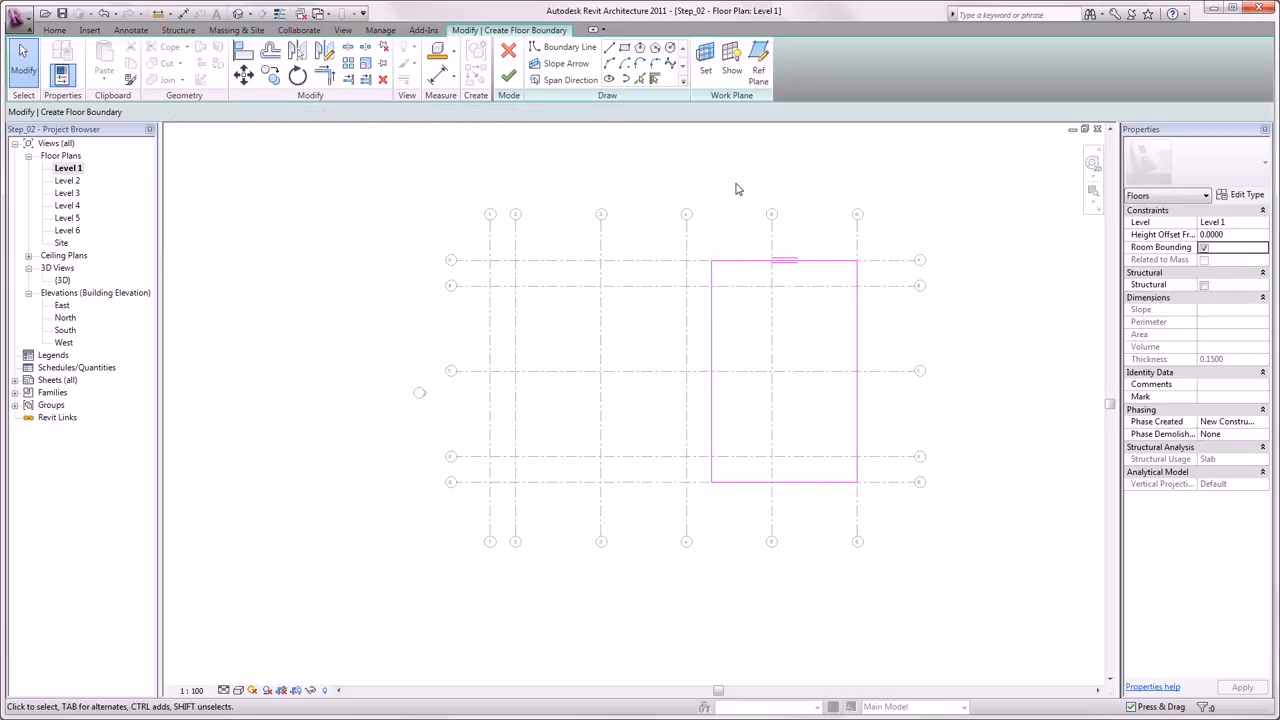
pyautogui.click(502, 84)
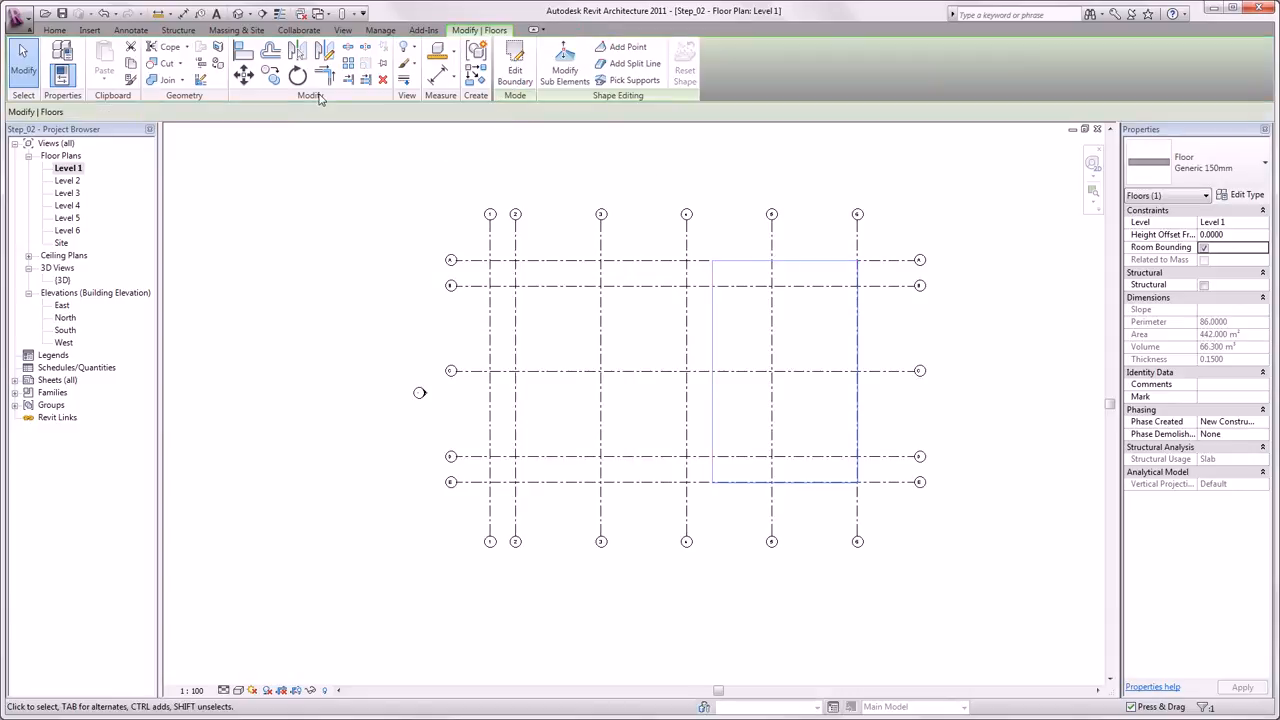
# - Inspect the new floor in the default 3D view from several orbit angles
pyautogui.click(239, 14)
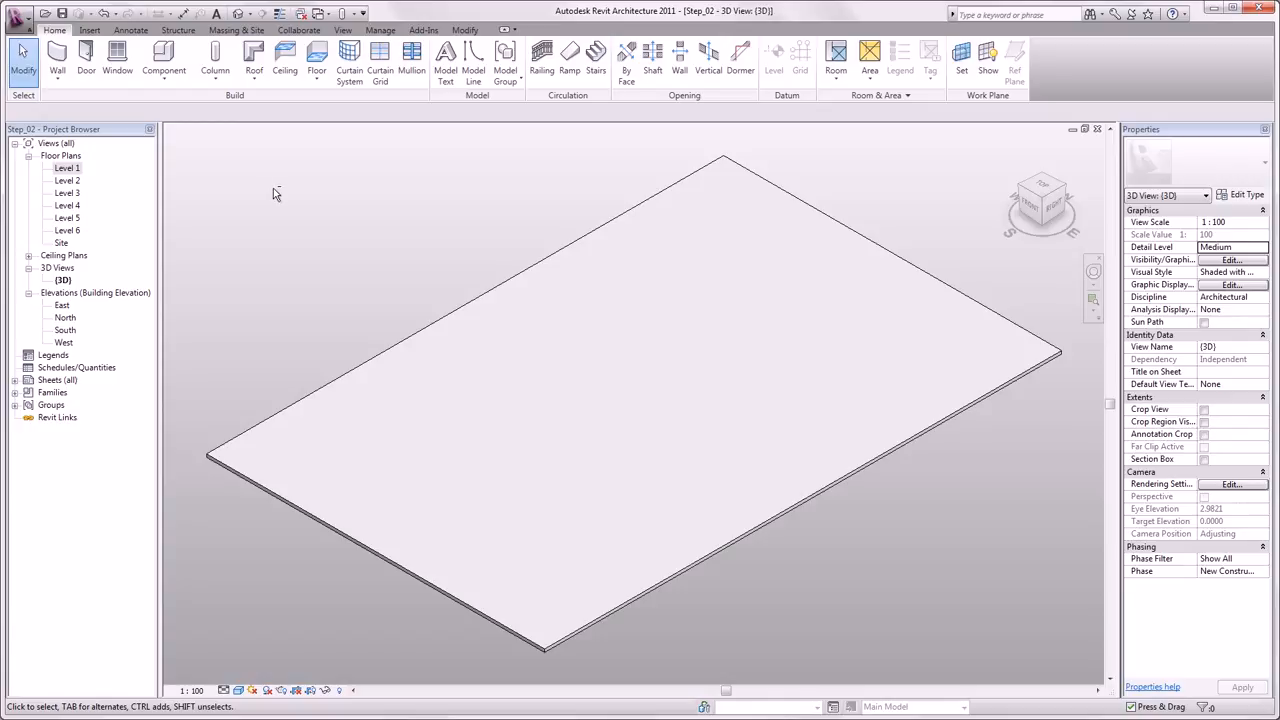
pyautogui.keyDown('shift'); pyautogui.moveTo(276, 193); pyautogui.dragTo(255, 176, button='middle'); pyautogui.keyUp('shift')
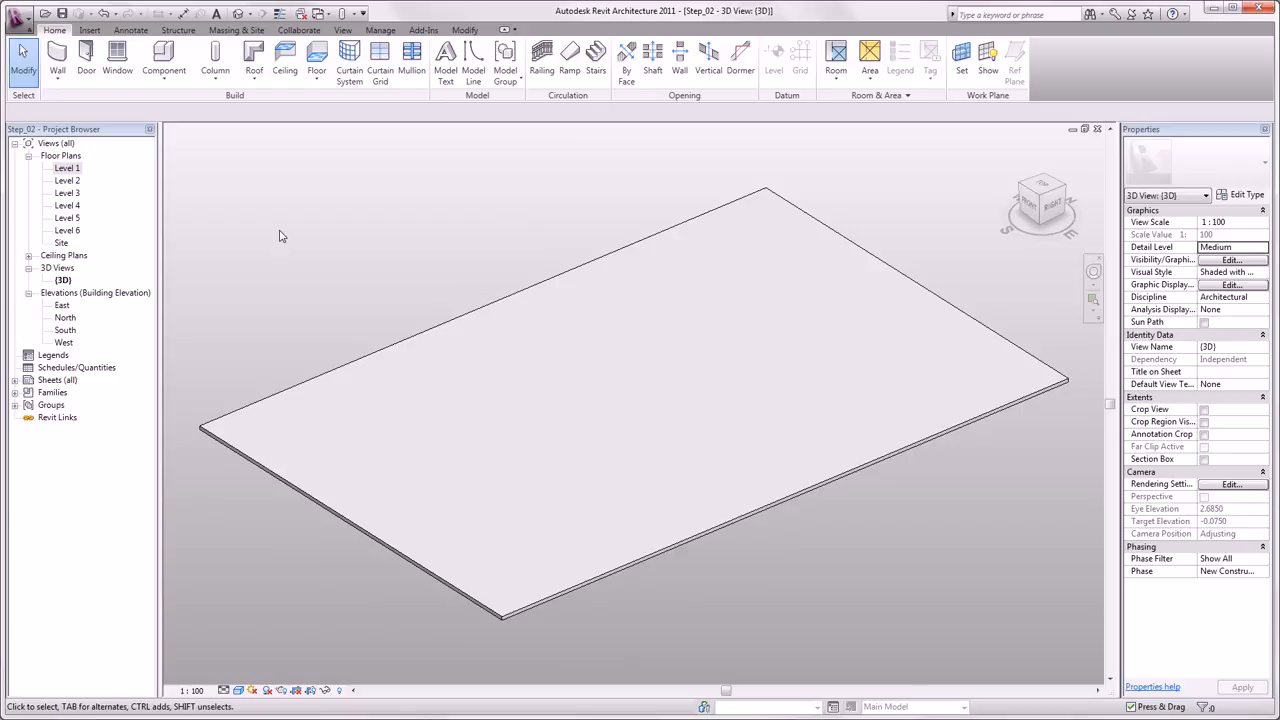
pyautogui.moveTo(290, 240)
pyautogui.mouseDown(button='middle')
pyautogui.moveTo(443, 243)
pyautogui.moveTo(191, 237)
pyautogui.moveTo(305, 230)
pyautogui.mouseUp(button='middle')
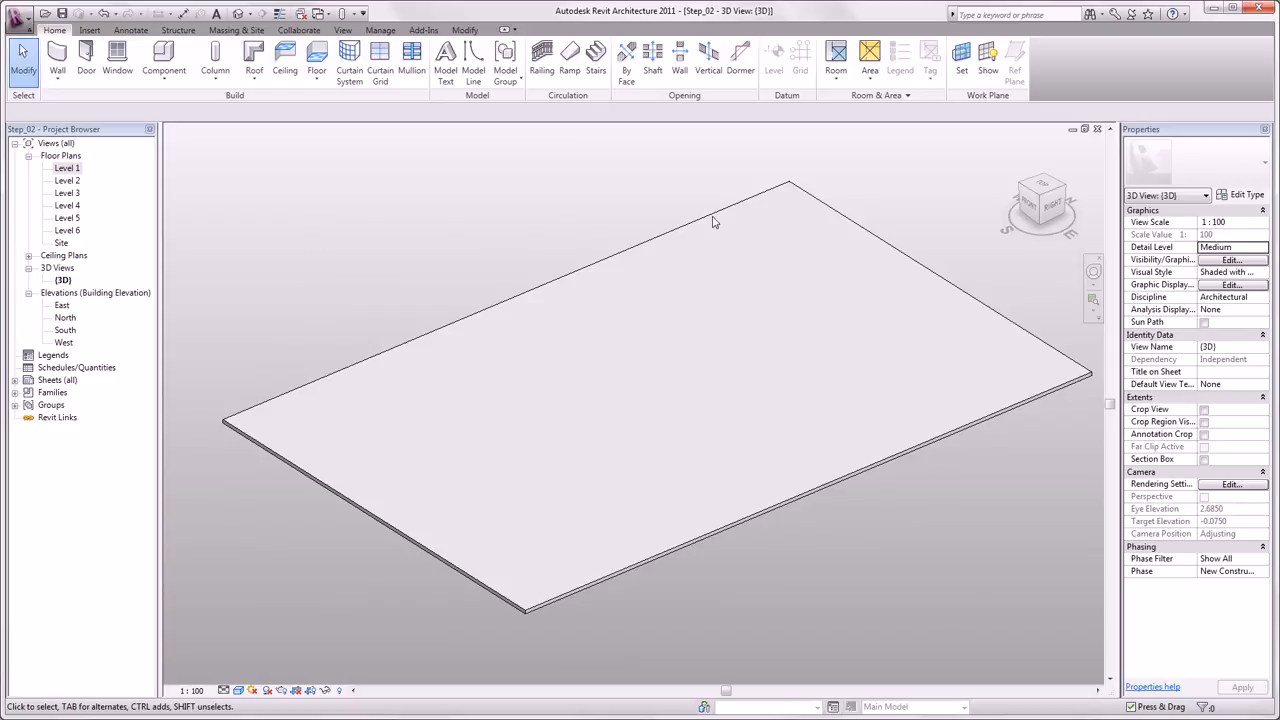
pyautogui.moveTo(1042, 205)
pyautogui.mouseDown()
pyautogui.moveTo(1031, 201)
pyautogui.moveTo(1047, 200)
pyautogui.mouseUp()
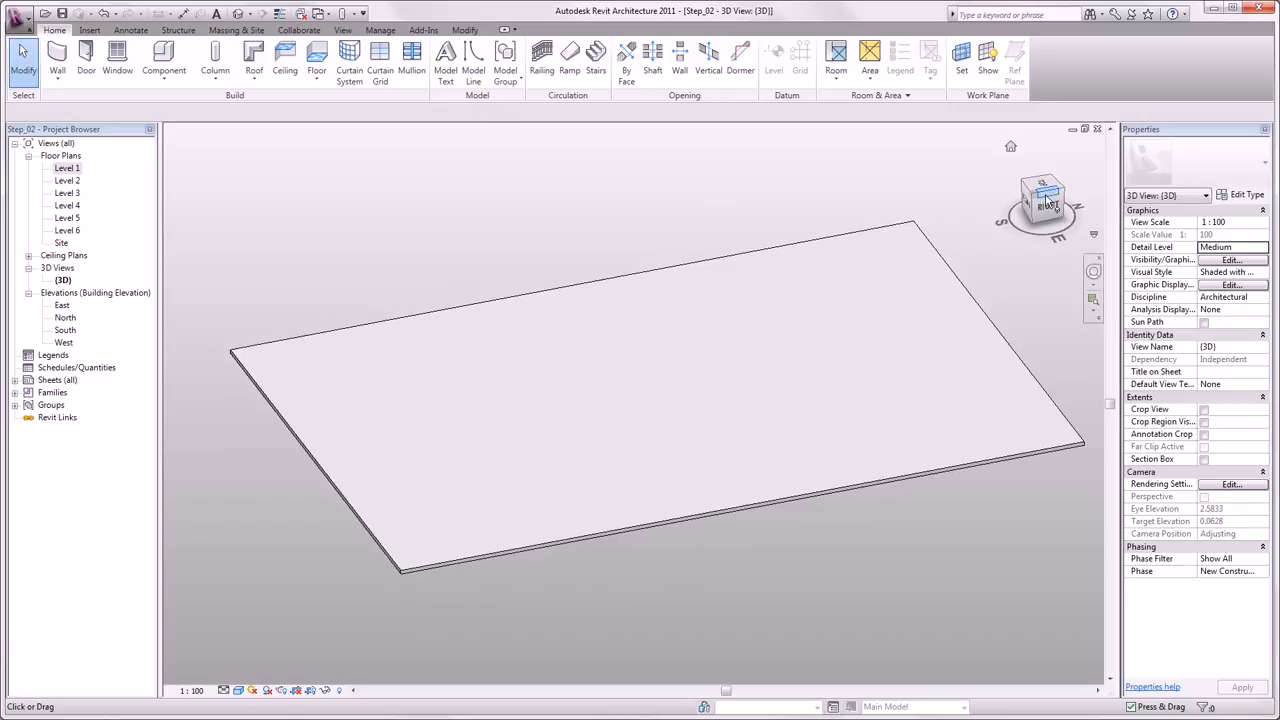
pyautogui.click(1048, 201)
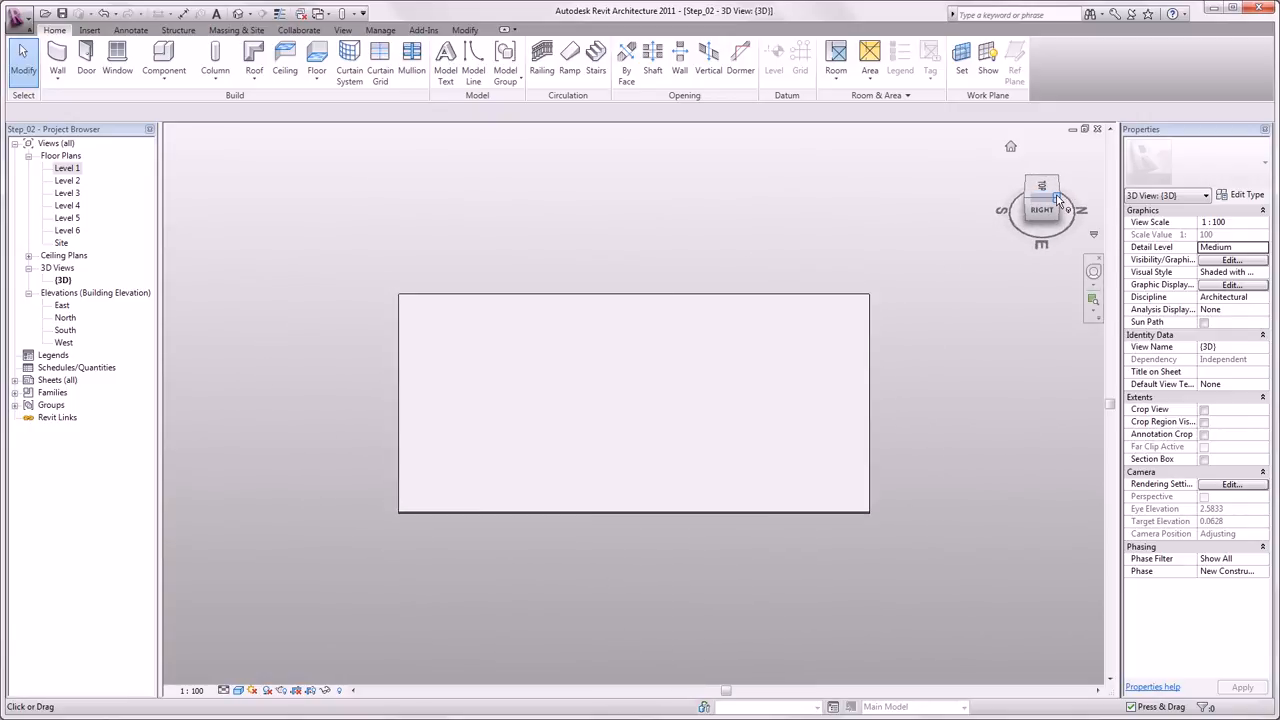
pyautogui.click(1058, 201)
pyautogui.click(1061, 202)
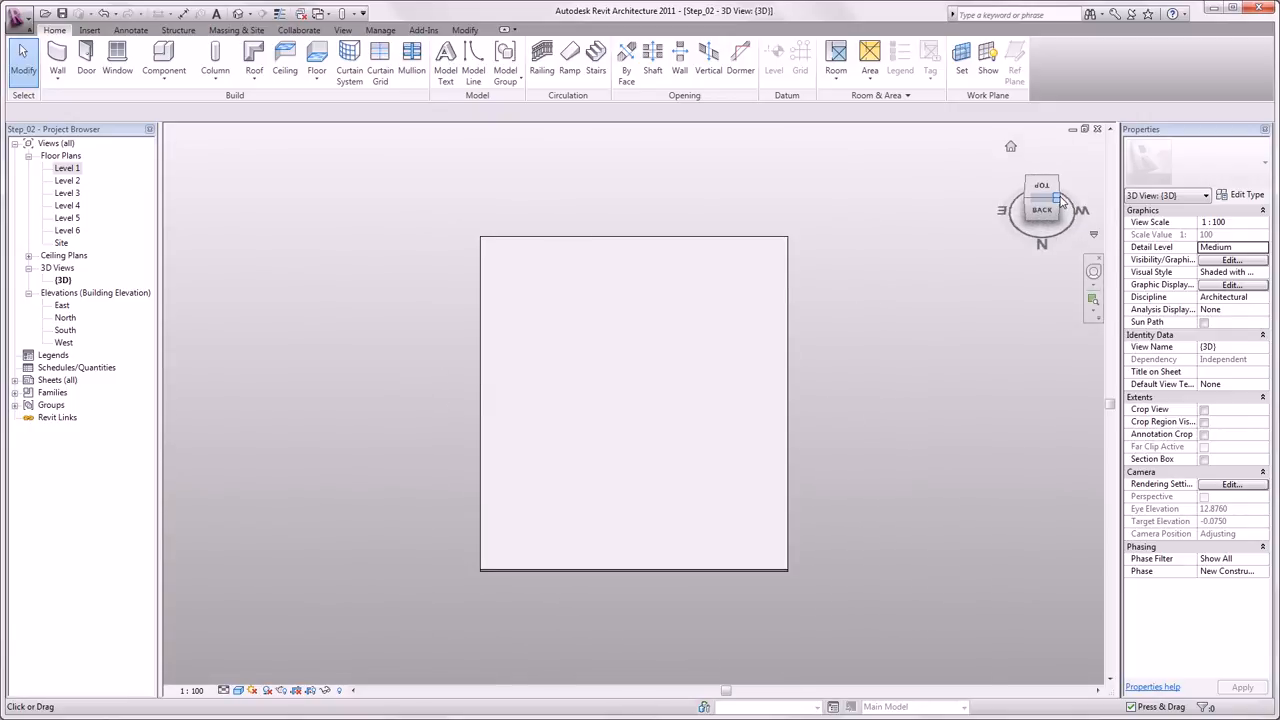
pyautogui.click(1060, 200)
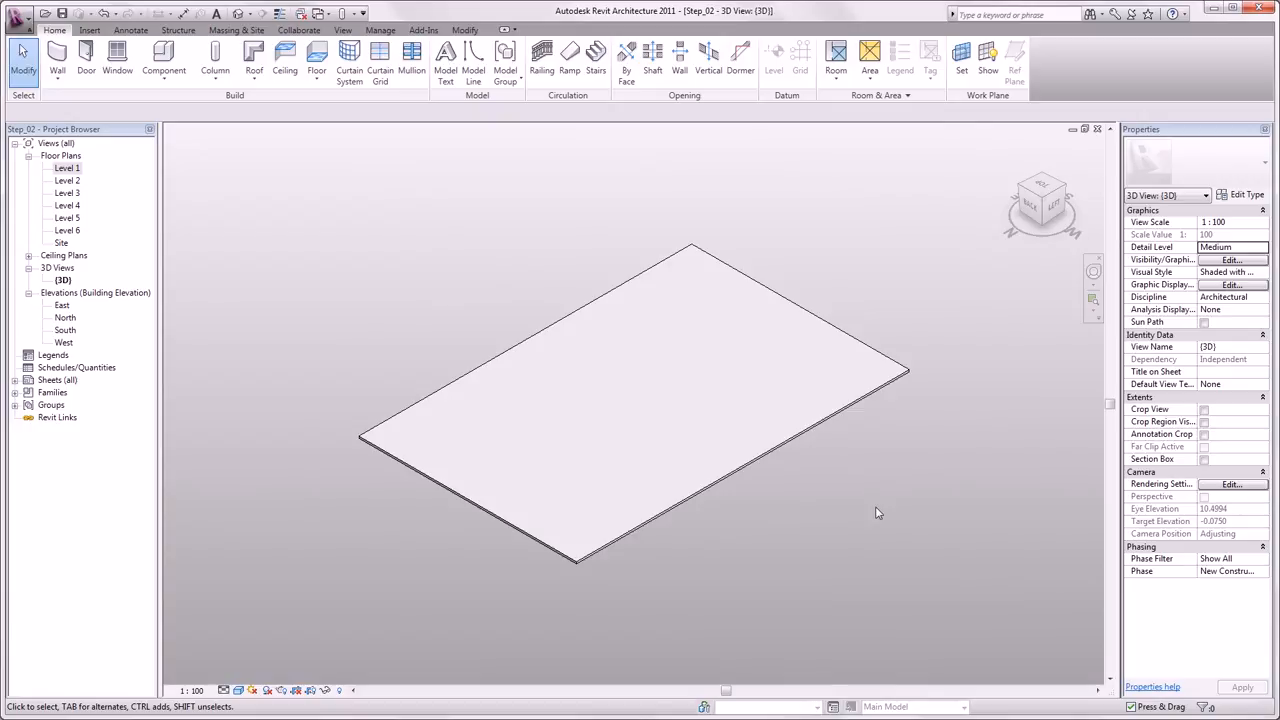